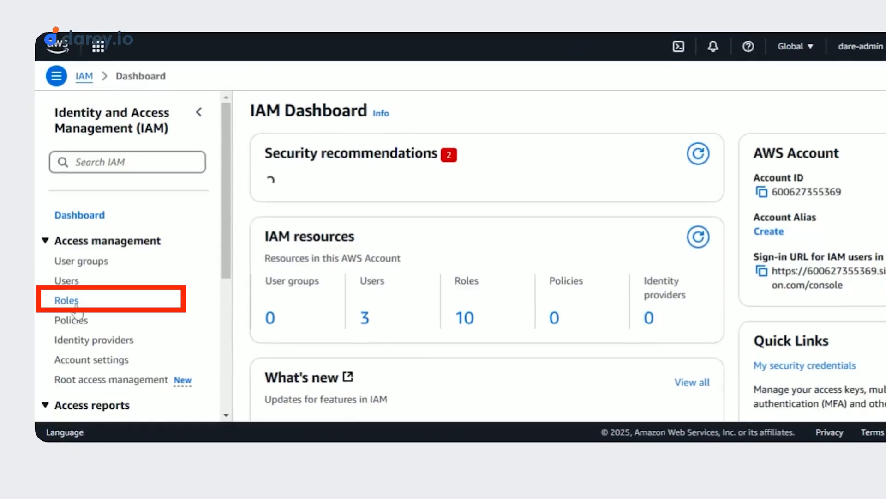
- Start creating an IAM role for an AWS service with EC2 as the use case, and continue to the permissions
click(70, 303)
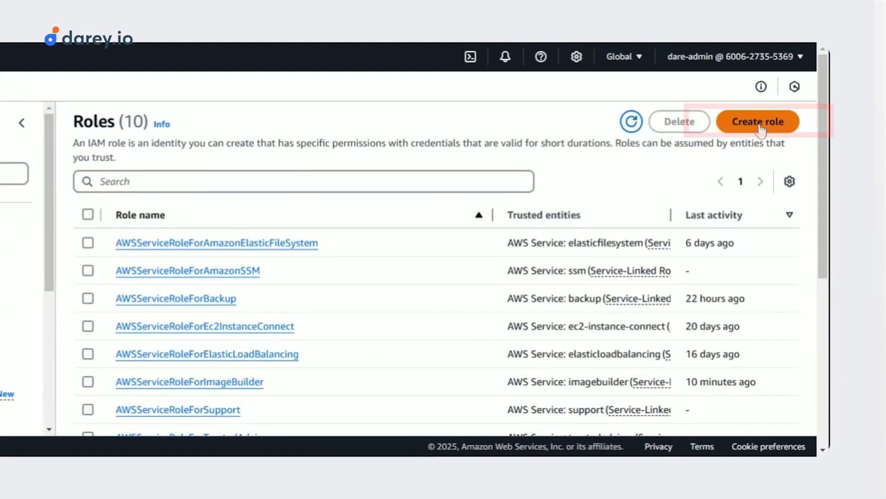
click(765, 131)
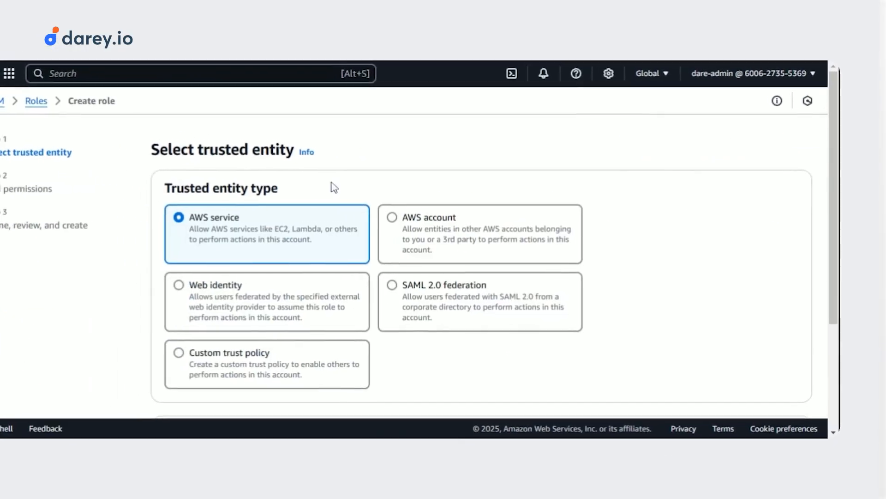
scroll(383, 283, down, 2)
scroll(388, 277, up, 1)
scroll(399, 270, down, 3)
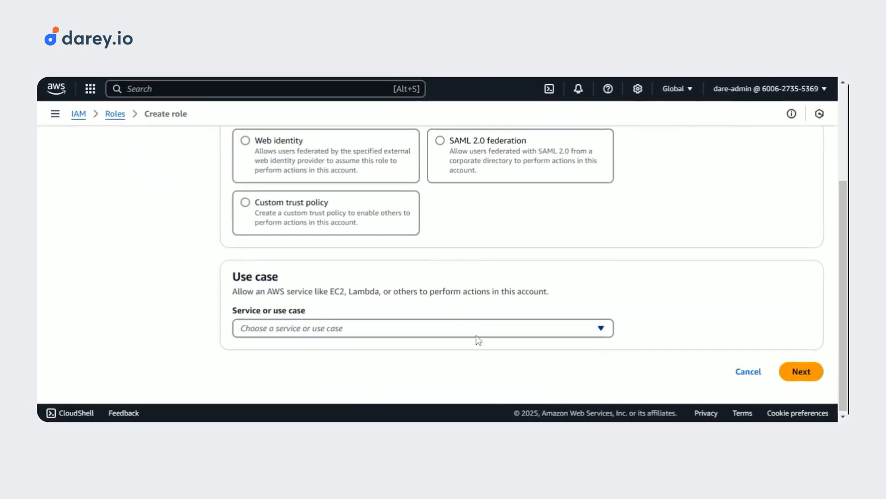
click(476, 335)
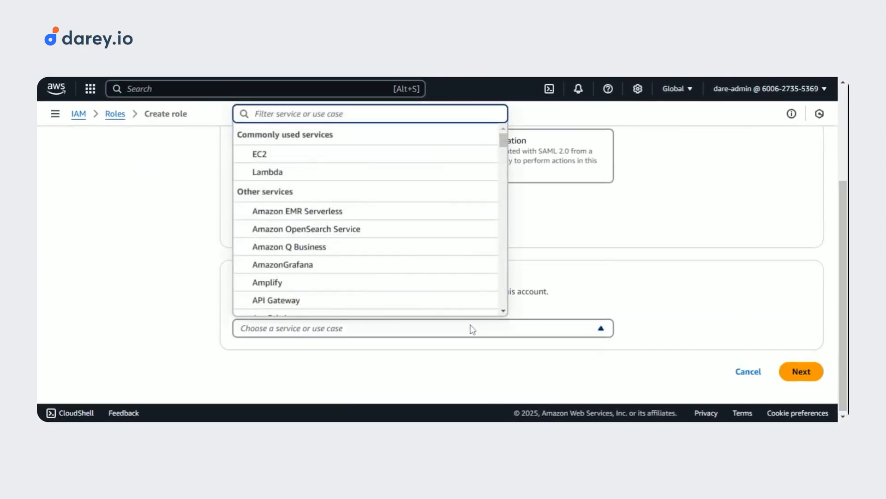
click(411, 155)
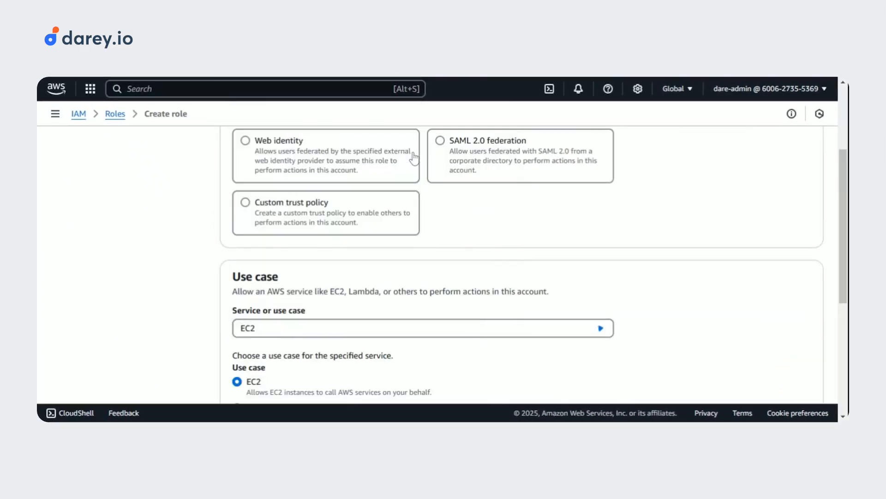
scroll(713, 287, down, 2)
scroll(723, 312, down, 4)
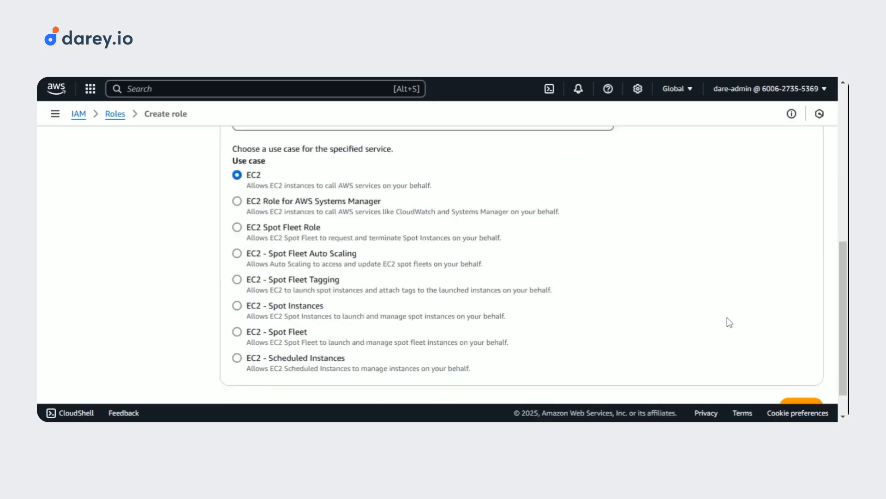
click(799, 372)
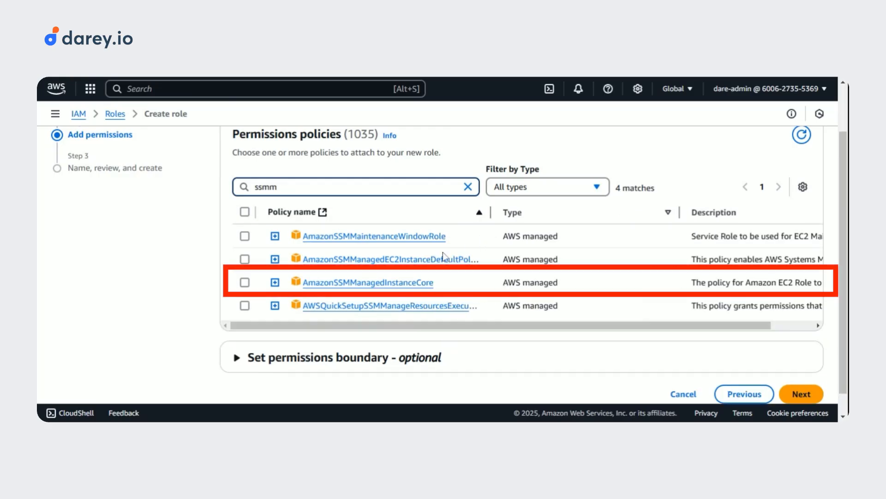
- Add the policies AmazonSSMManagedInstanceCore, EC2InstanceProfileForImageBuilder and EC2InstanceProfileForImageBuilderECRContainerBuilds to the role and continue to its review
click(244, 282)
double_click(265, 186)
text(ec2)
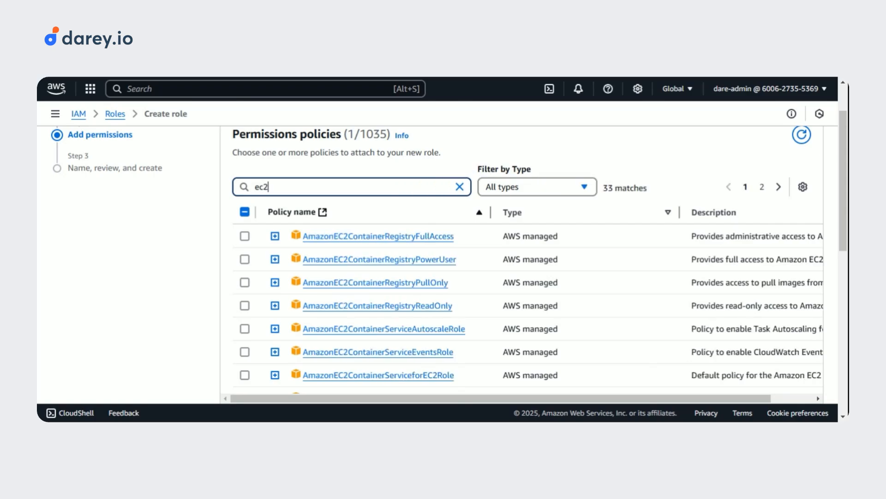
key(BackSpace)
text(instance)
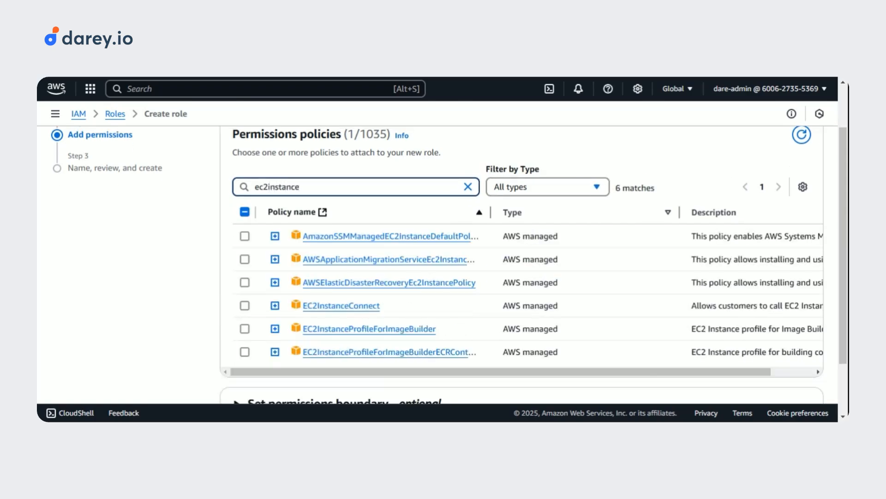
text(pro)
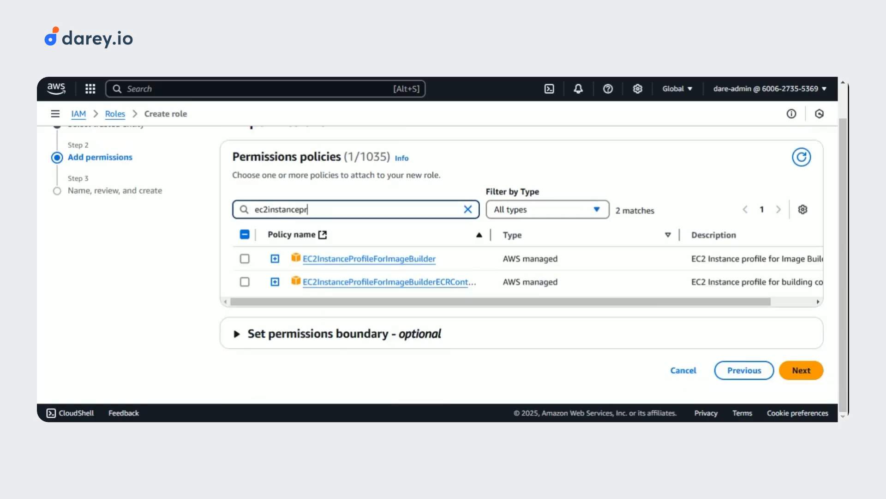
click(245, 259)
click(245, 281)
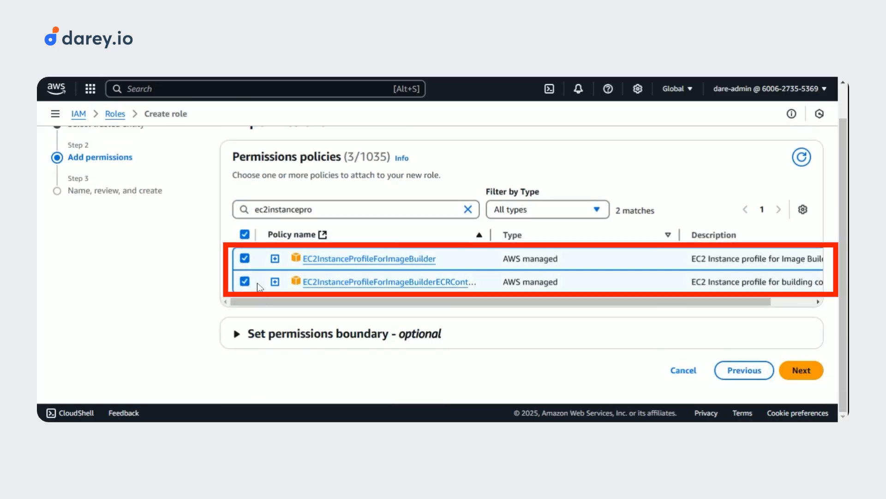
click(796, 372)
- Give the role a name beginning with my-ec2-builder- and create it
click(483, 211)
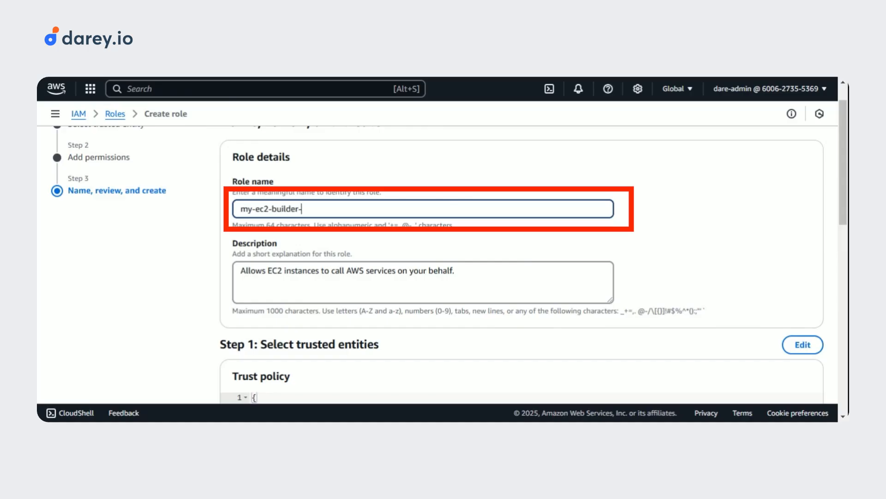
scroll(552, 251, down, 15)
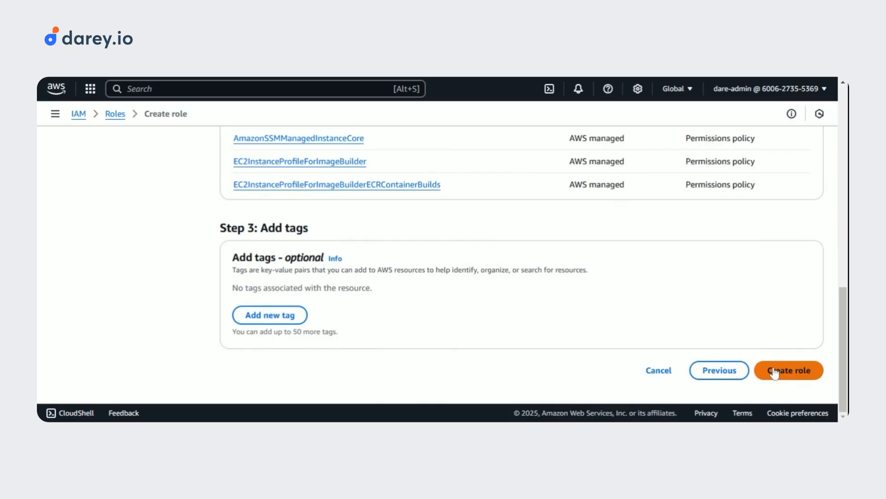
click(775, 371)
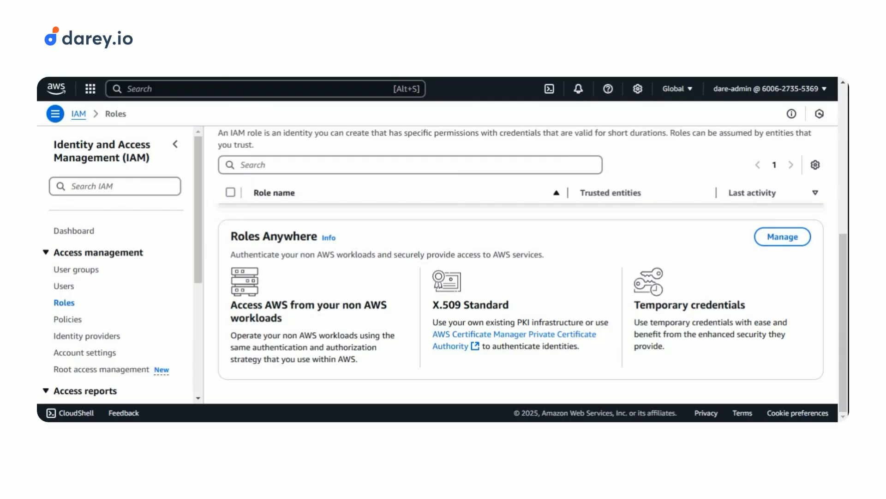
- Open the EC2 Image Builder service and start a new image pipeline
key(alt+s)
text(ec2)
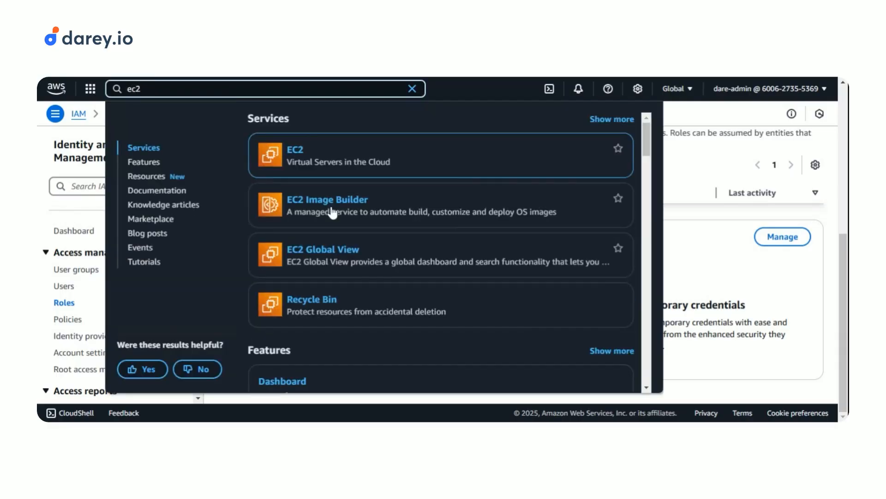
click(332, 205)
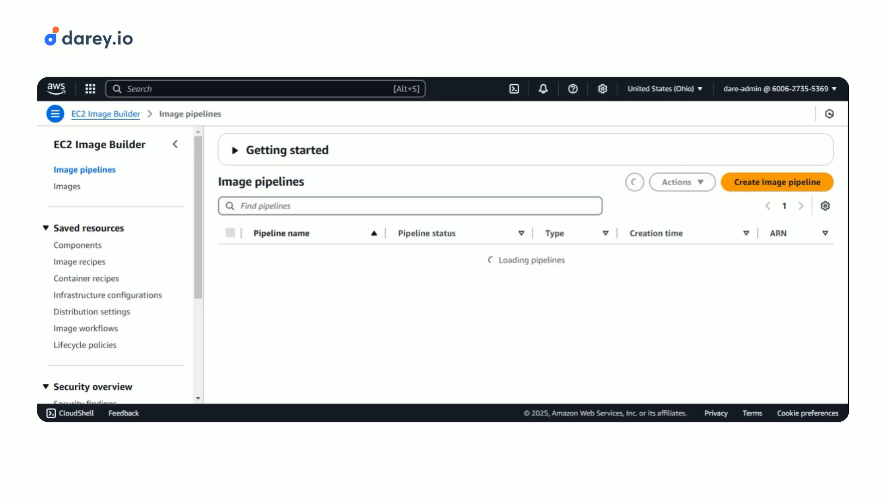
click(763, 185)
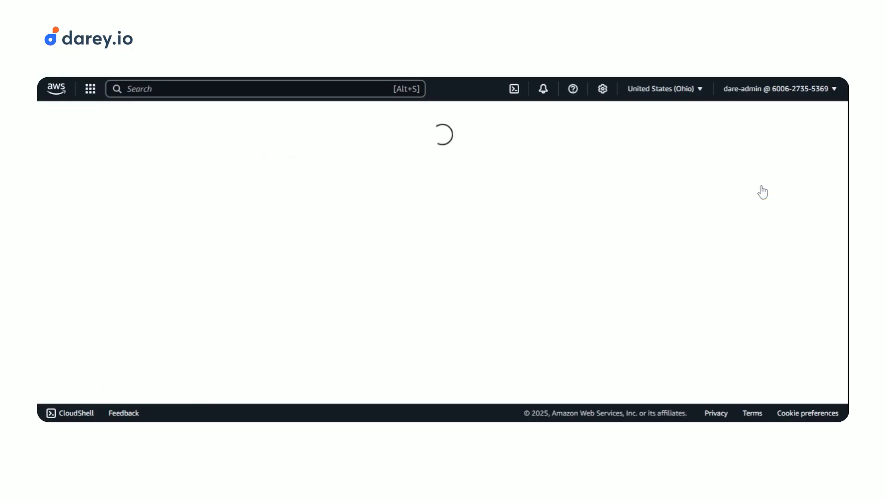
- Name the pipeline my-demo-pipeline, set its build schedule to Manual, and continue to the recipe
click(241, 231)
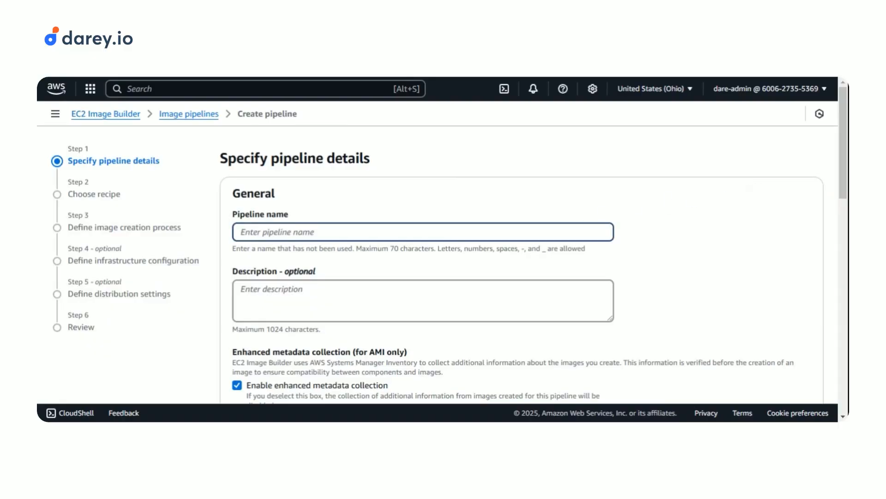
text(my-demo-pipeline)
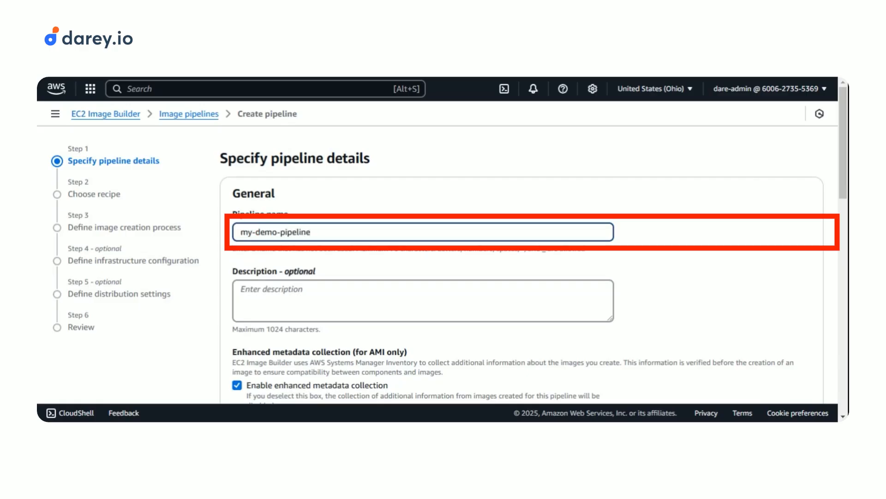
scroll(506, 270, down, 6)
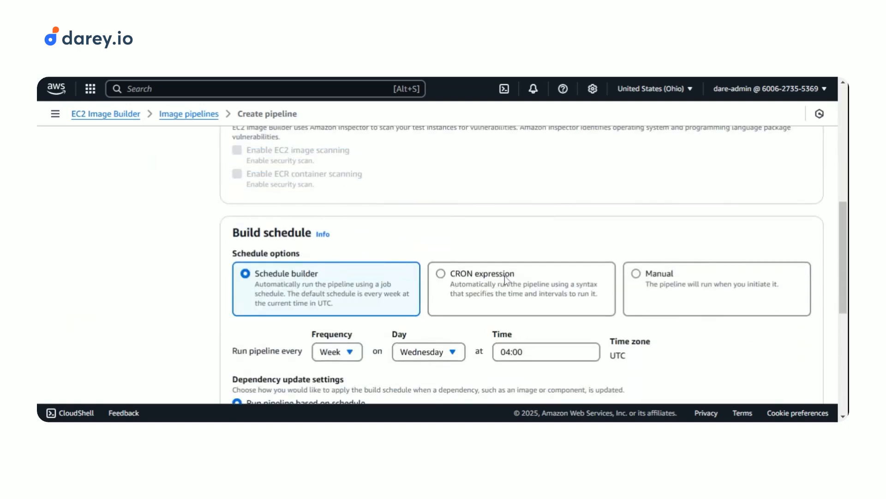
click(636, 273)
scroll(497, 306, down, 2)
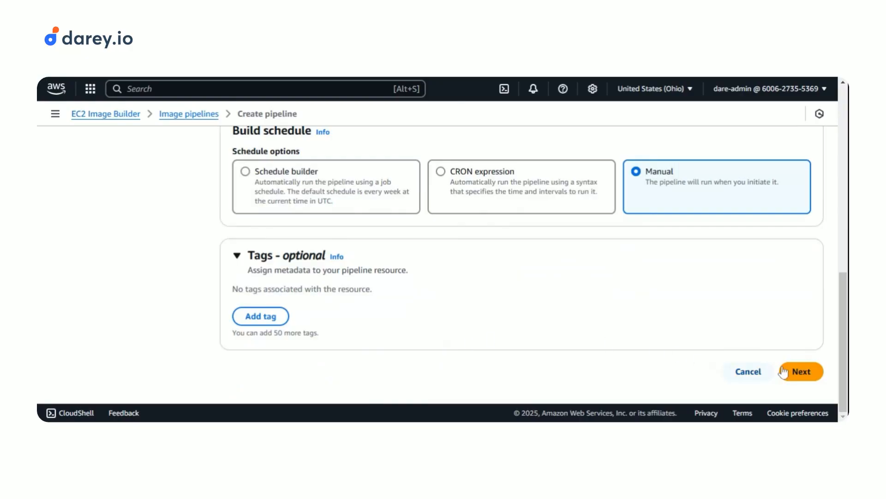
click(801, 372)
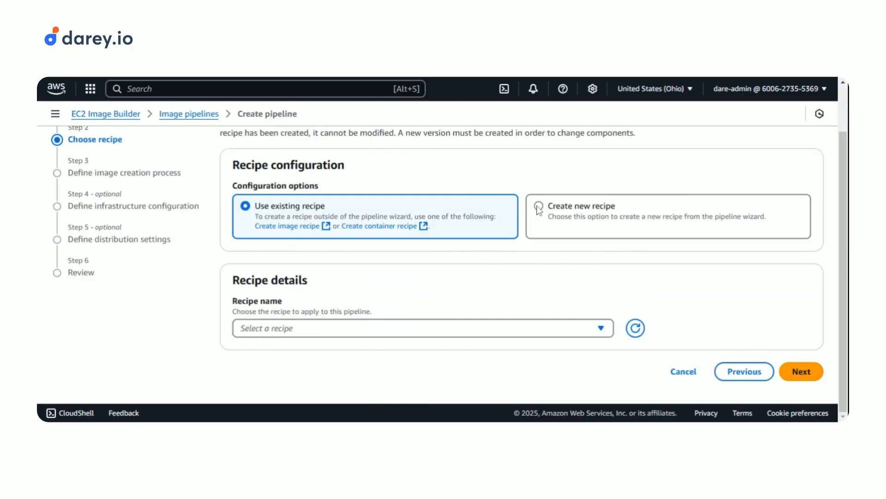
- Choose to create a new recipe for the pipeline, named my-demo-recipe with version 1.0.0
click(600, 214)
scroll(639, 344, up, 1)
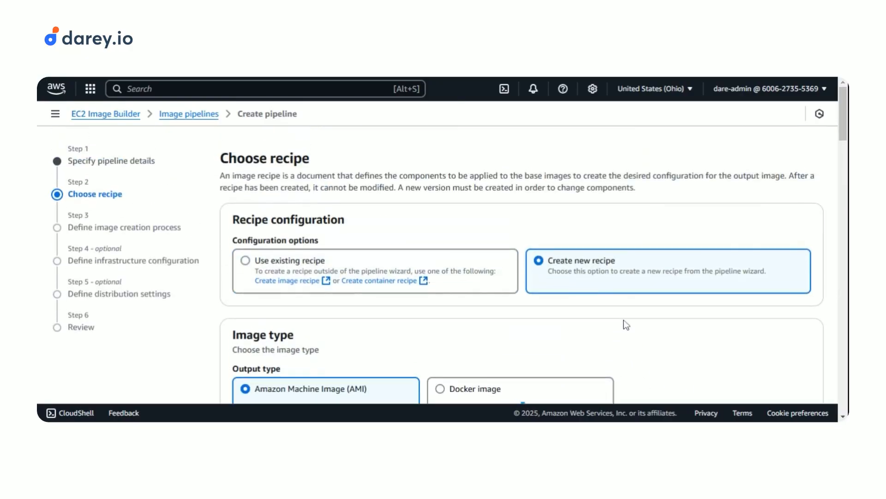
scroll(623, 318, down, 3)
scroll(637, 320, up, 1)
scroll(640, 326, down, 3)
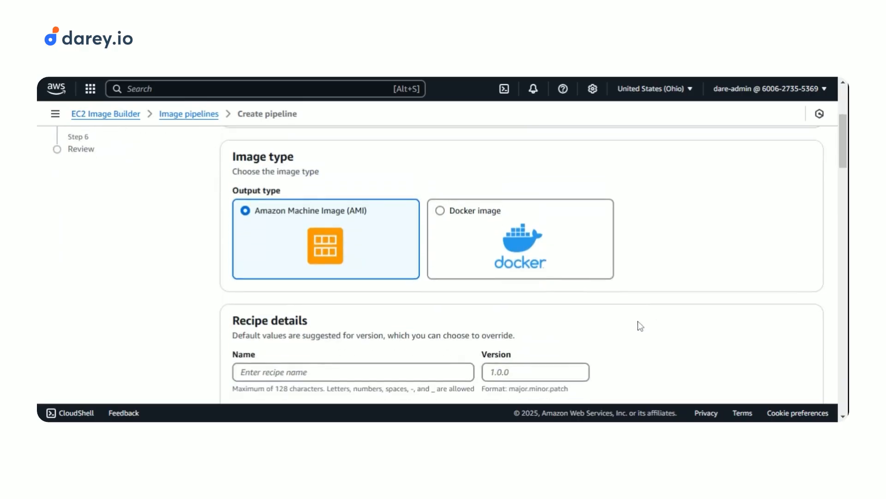
click(353, 312)
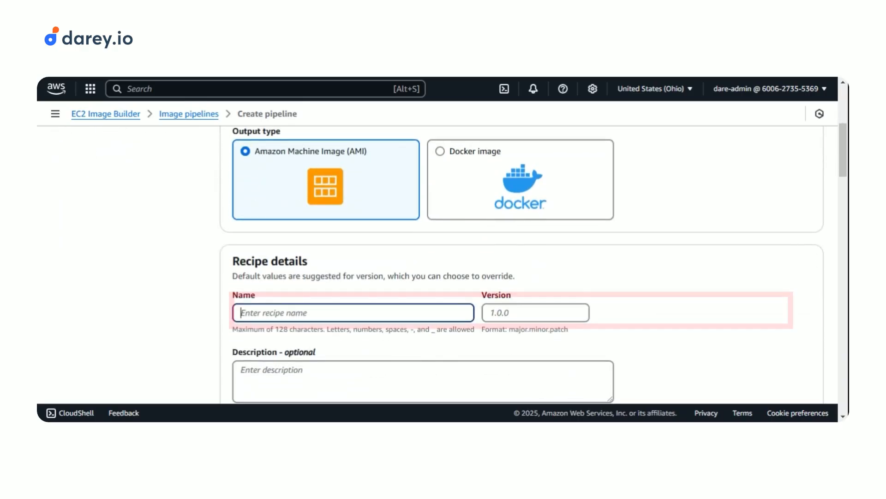
text(my-demo-recipe)
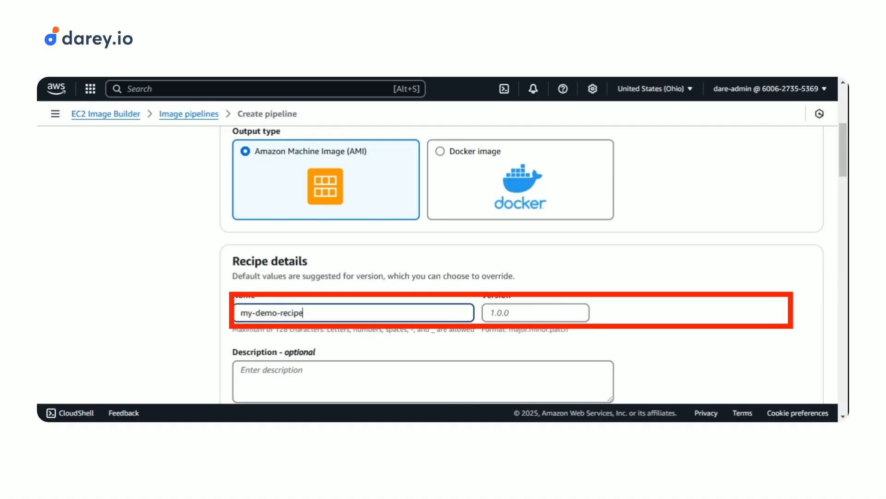
key(Tab)
text(1.0.0)
scroll(514, 346, down, 4)
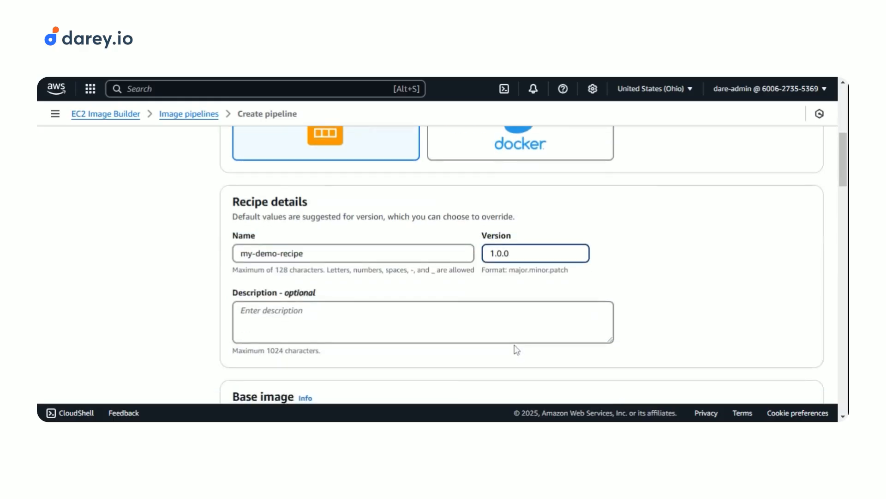
- Select Amazon Linux as the operating system of the recipe's base image
scroll(571, 340, down, 4)
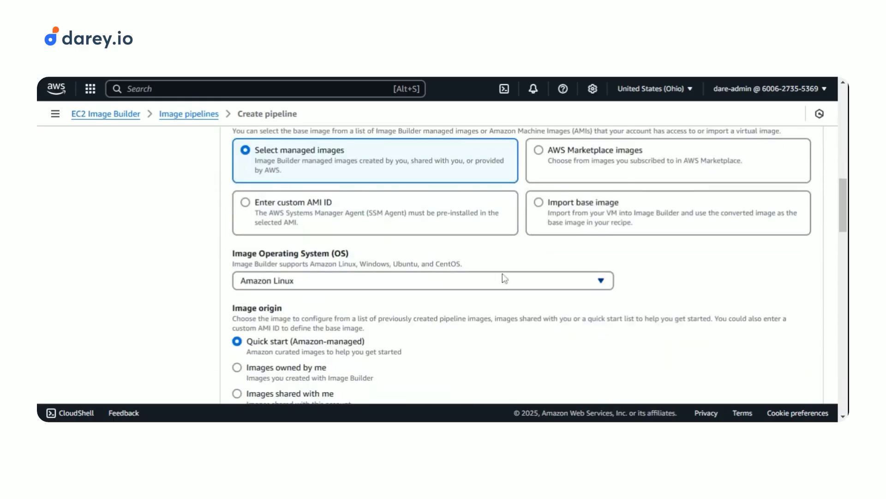
click(507, 281)
mouse_move(608, 201)
mouse_down()
mouse_move(611, 256)
mouse_move(617, 190)
mouse_up()
click(540, 133)
scroll(660, 300, down, 2)
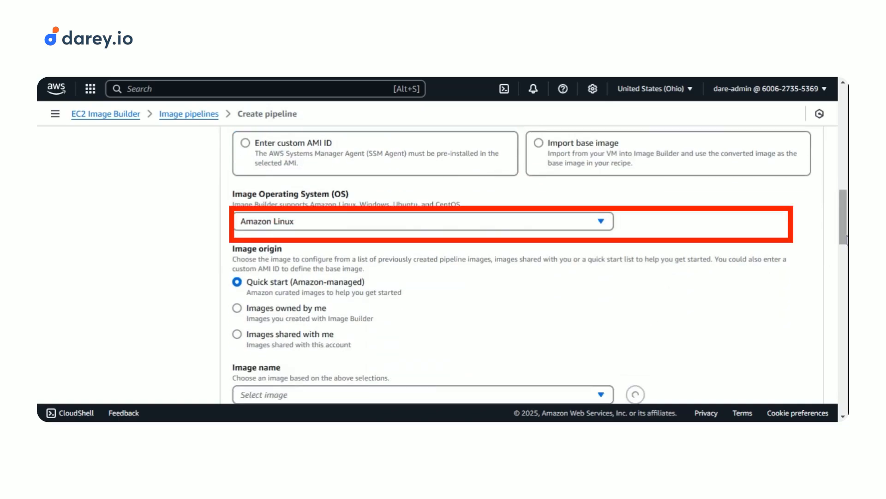
- Start a new component for the recipe, named Apache-component with version 1.0.0
scroll(844, 216, down, 4)
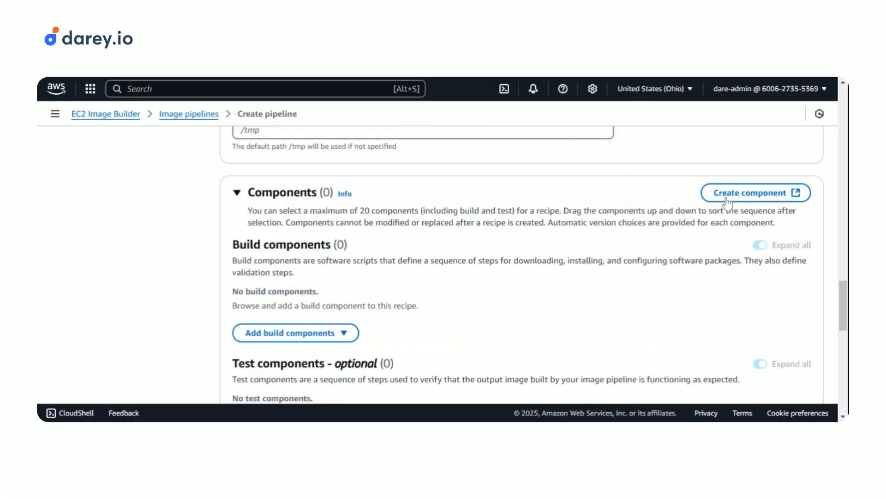
click(750, 193)
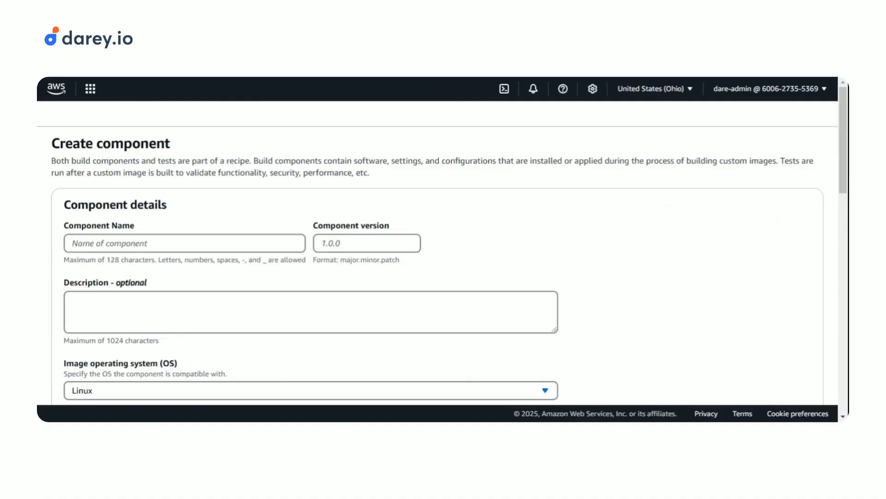
text(Apache-component)
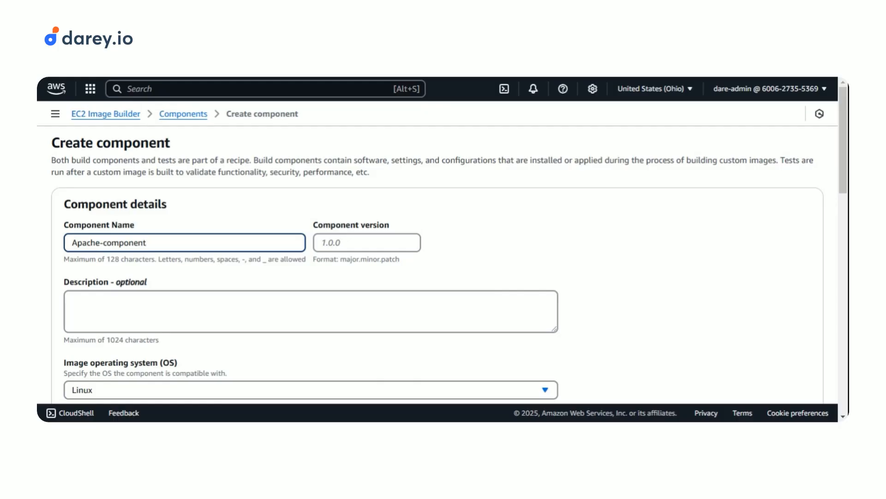
click(321, 242)
text(1.0.0)
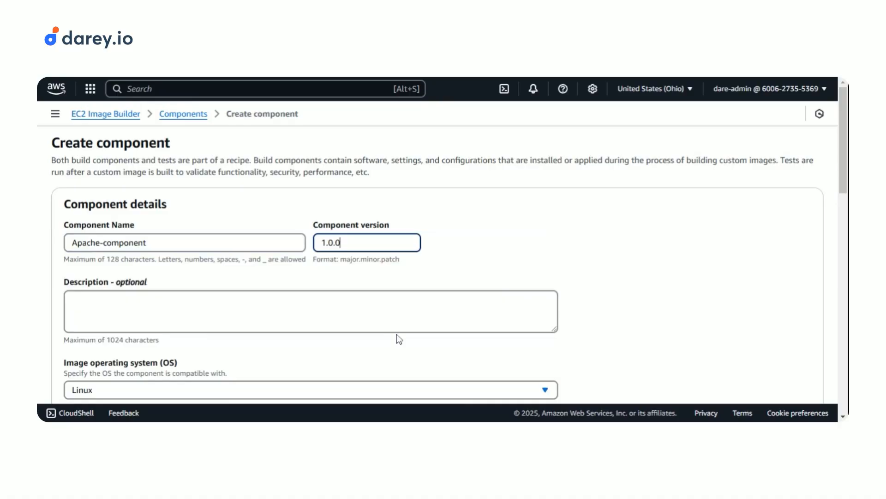
- Set Amazon Linux 2023 as the compatible OS version of the new component
scroll(400, 339, down, 3)
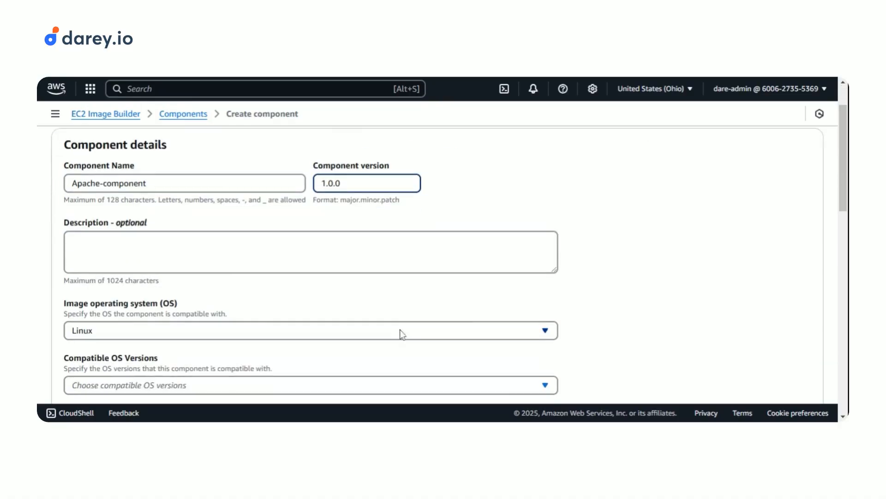
click(400, 331)
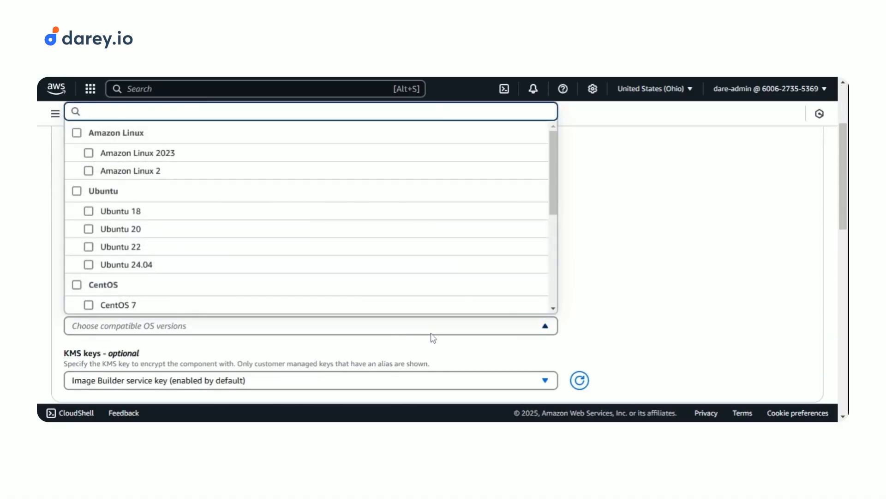
click(277, 159)
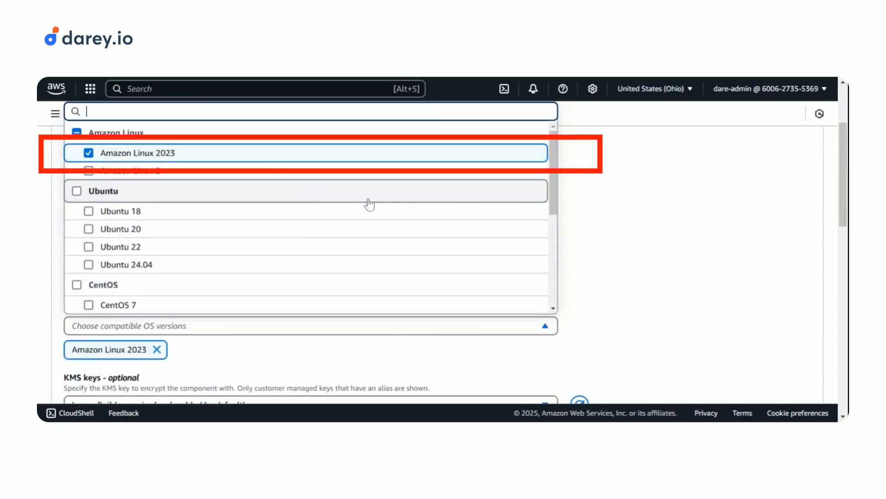
click(586, 272)
- Create the component with the InstallApache YAML content that installs, enables and starts httpd
scroll(577, 270, down, 10)
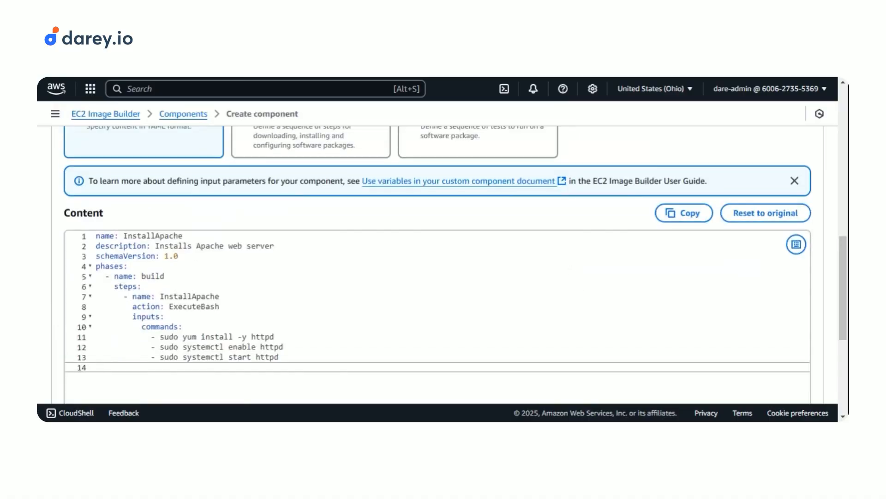
scroll(646, 318, down, 5)
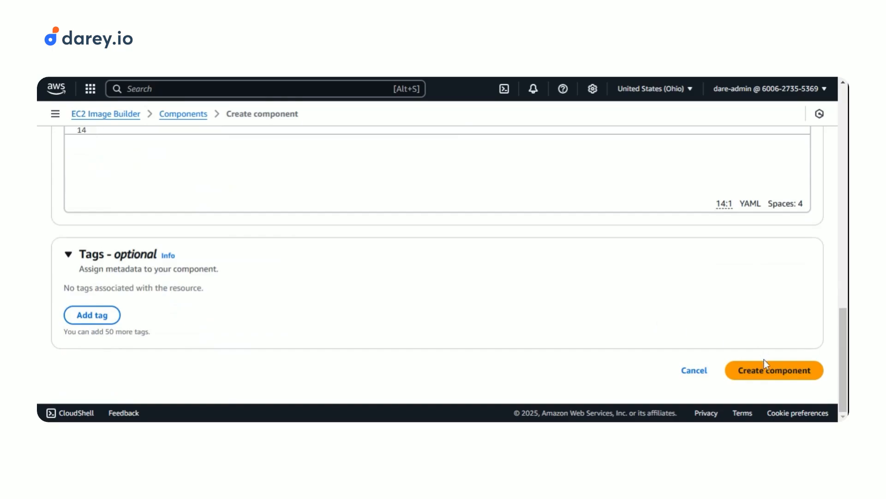
click(755, 369)
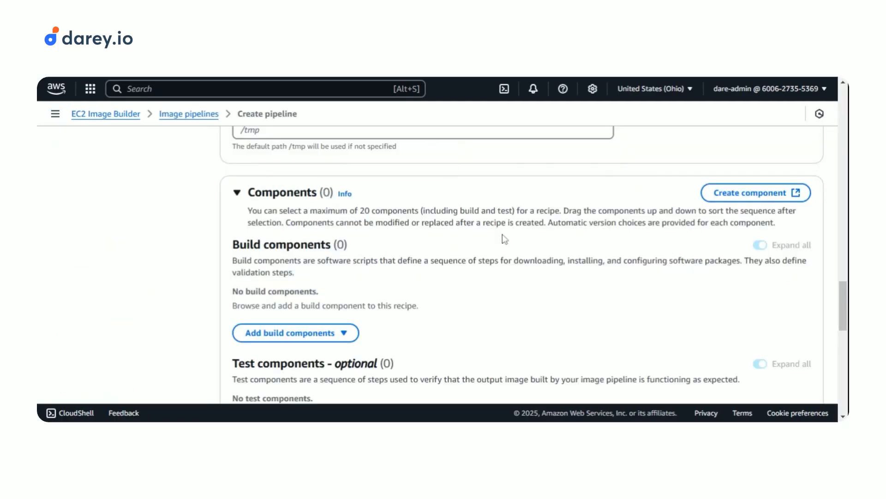
- Add the self-owned Apache-component to the recipe as a build component, using the latest version available
scroll(505, 239, up, 1)
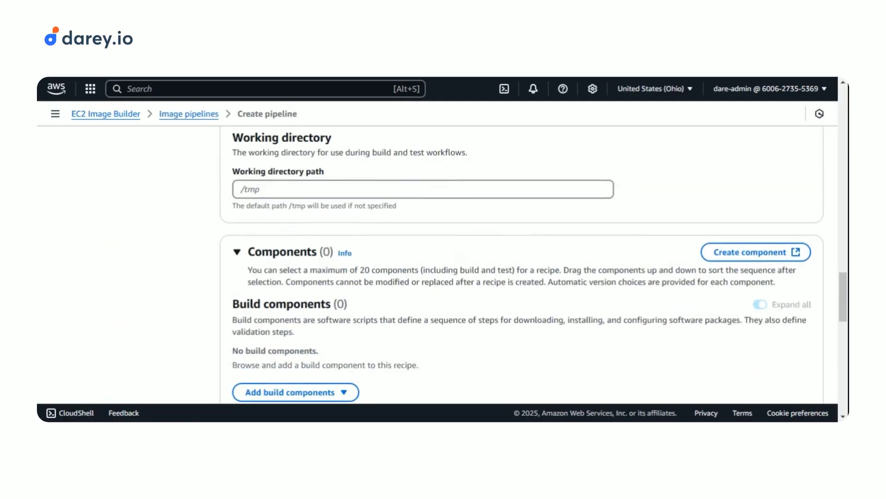
scroll(310, 339, down, 1)
click(311, 333)
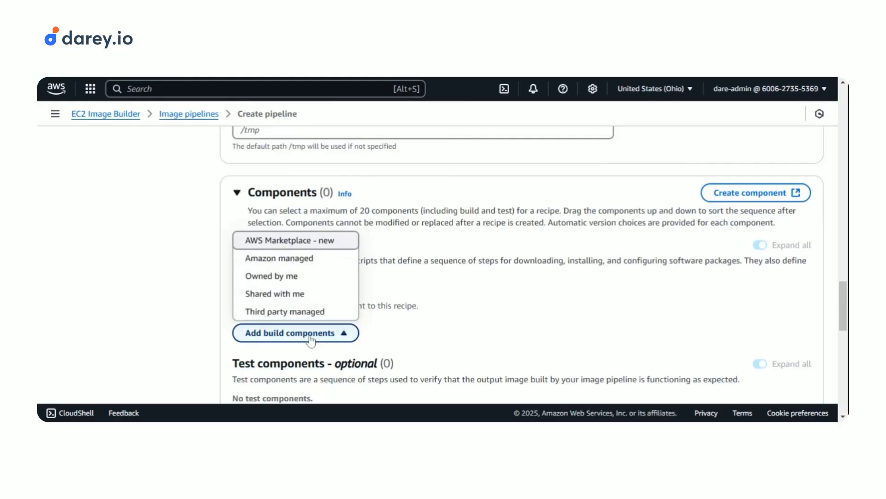
click(311, 279)
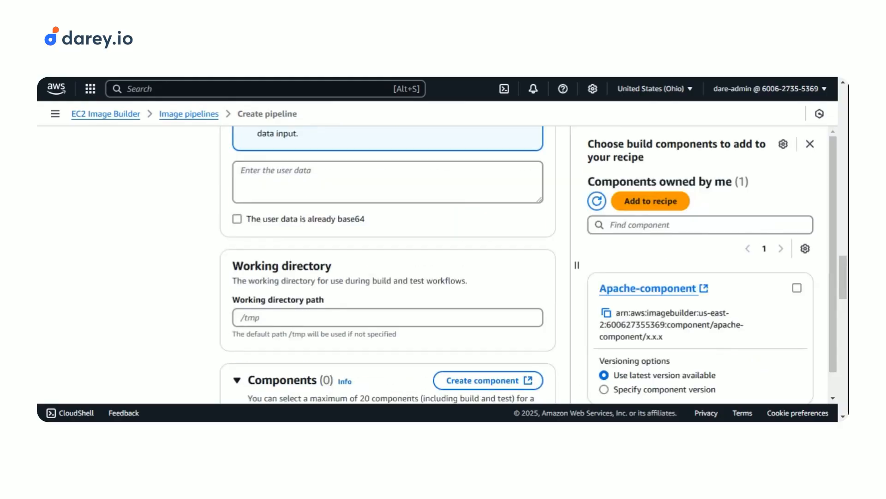
scroll(660, 358, down, 1)
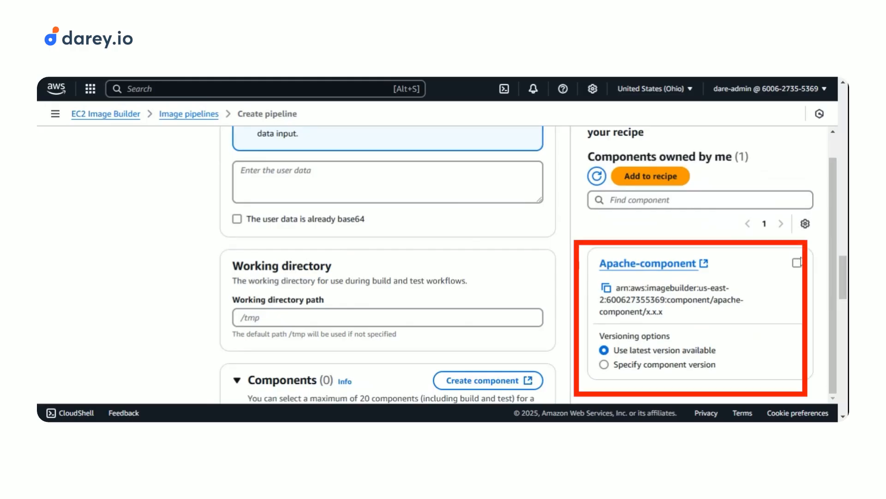
click(796, 264)
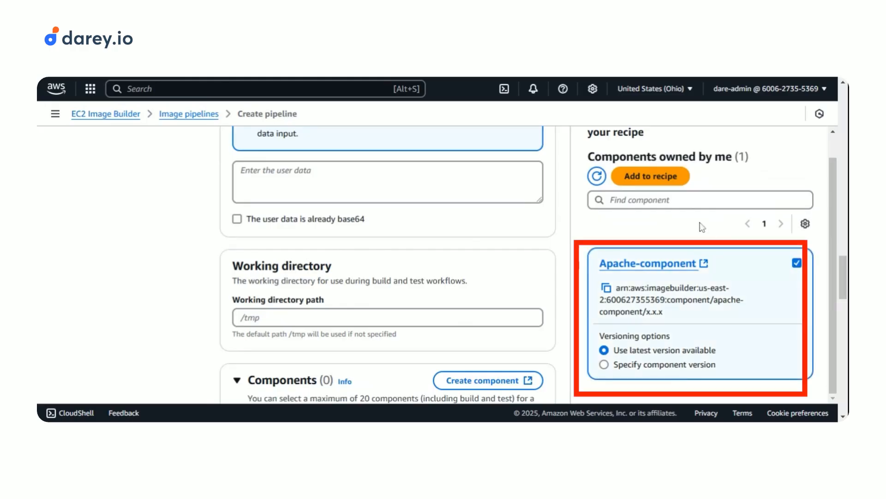
click(659, 181)
- Keep the default workflows for image creation and choose to create a new infrastructure configuration
scroll(659, 181, down, 1)
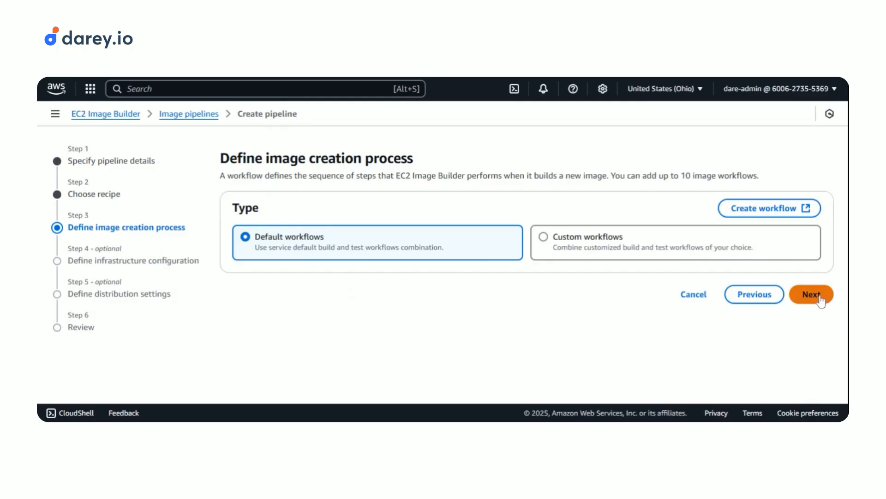
click(820, 296)
scroll(508, 303, down, 1)
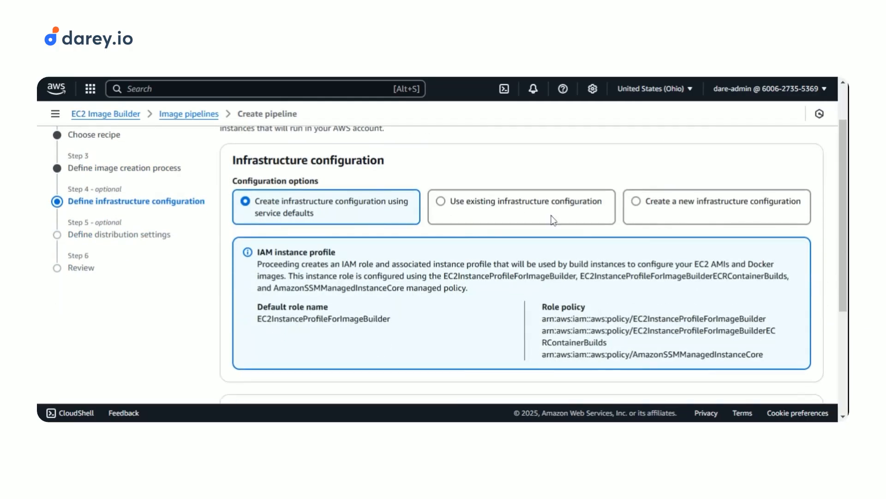
click(644, 203)
- Name the infrastructure configuration my-demo-infra and assign it the IAM role my-ec2-builder-role
scroll(647, 208, down, 1)
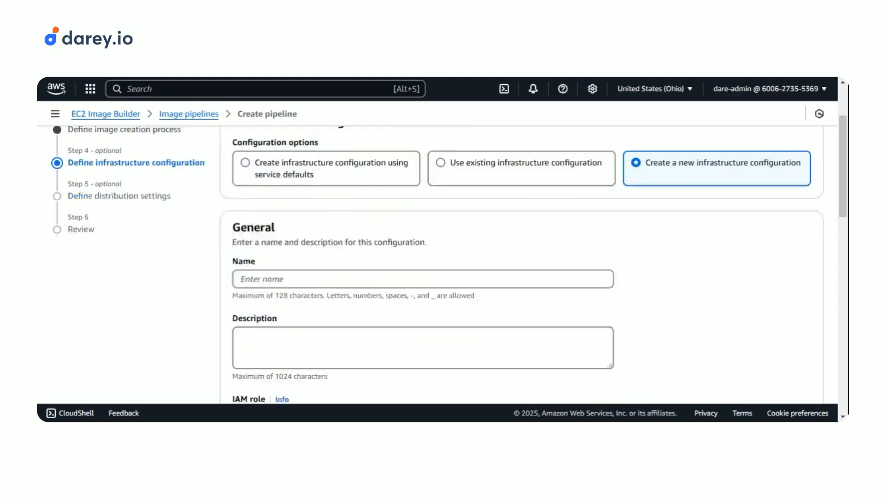
click(422, 258)
text(m)
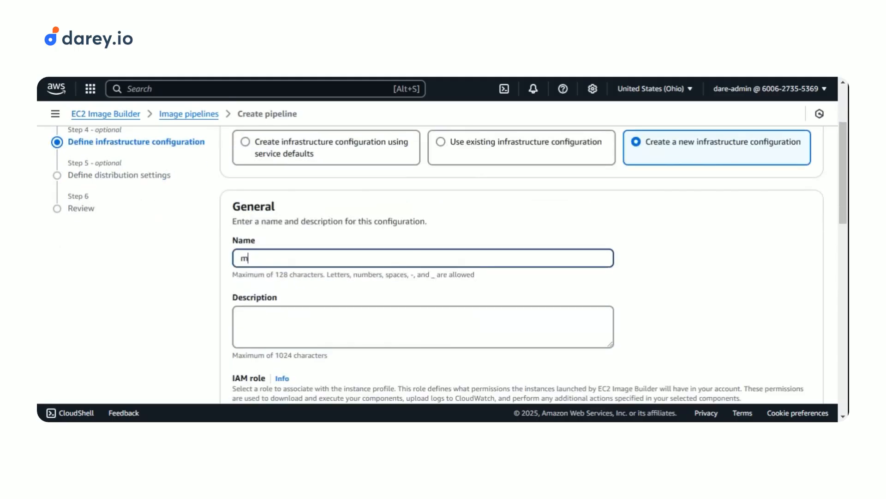
text(y-)
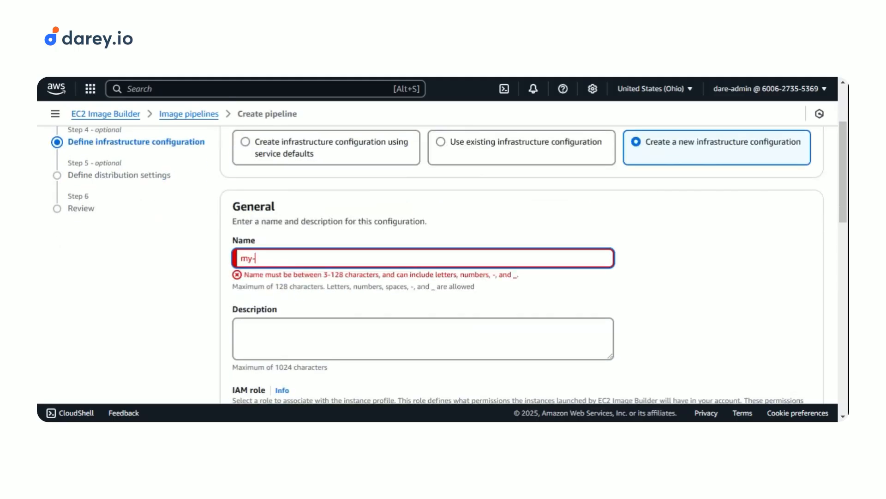
text(demo-infra)
scroll(429, 305, down, 3)
click(428, 297)
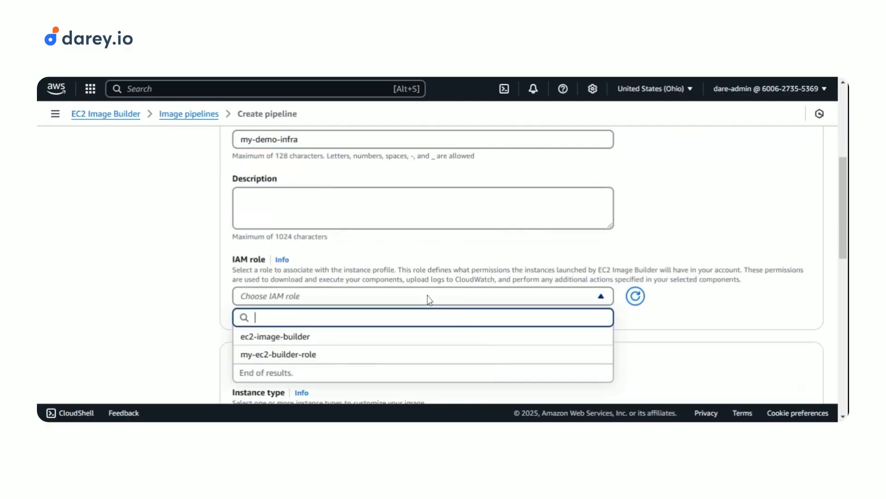
click(380, 358)
- Select t2.micro as the instance type of the infrastructure configuration
scroll(503, 309, down, 3)
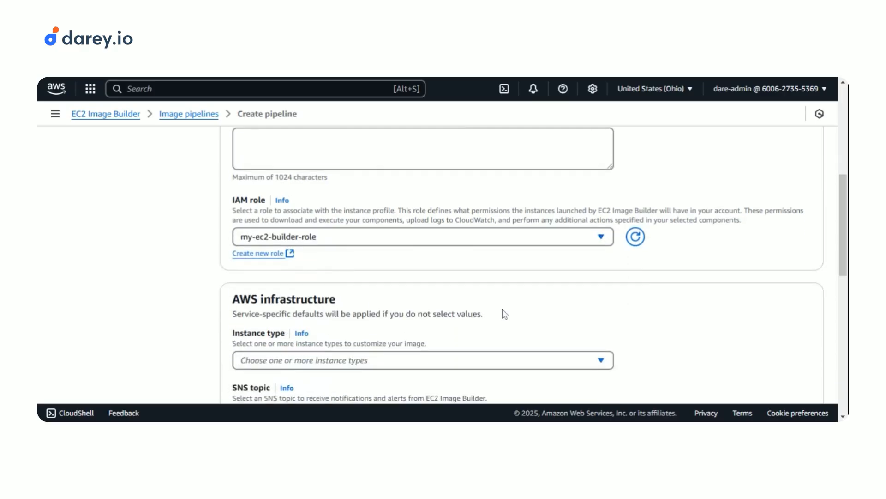
click(485, 308)
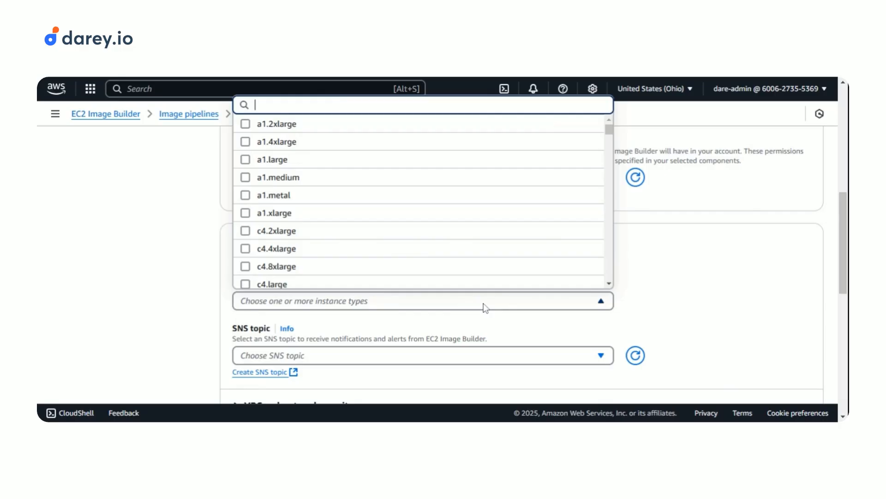
text(t2)
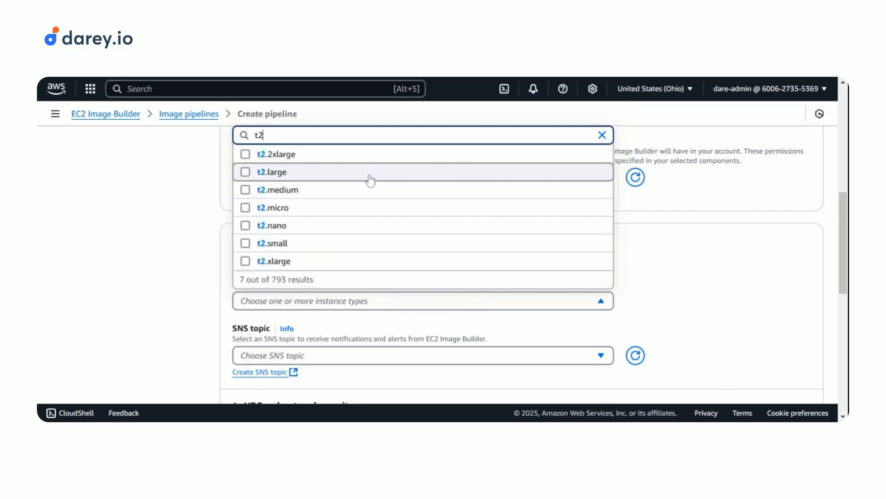
click(371, 208)
click(696, 316)
- Choose the default VPC vpc-0d68a502f13f31eb9 and subnet-0d399bc6816db7f5f for launching the build instance
scroll(646, 324, down, 4)
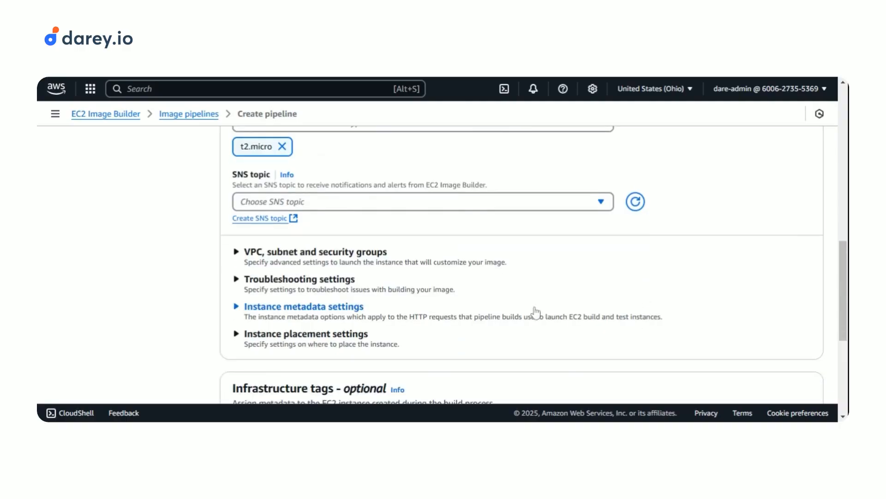
scroll(535, 312, down, 1)
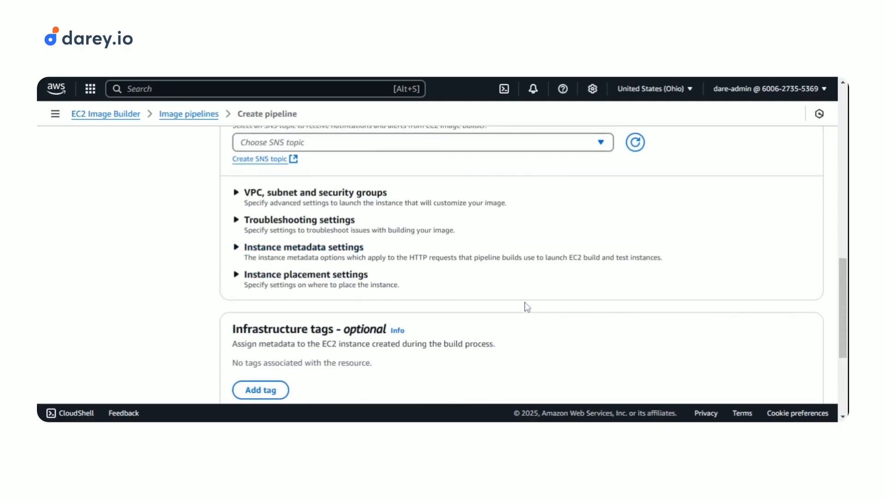
click(239, 197)
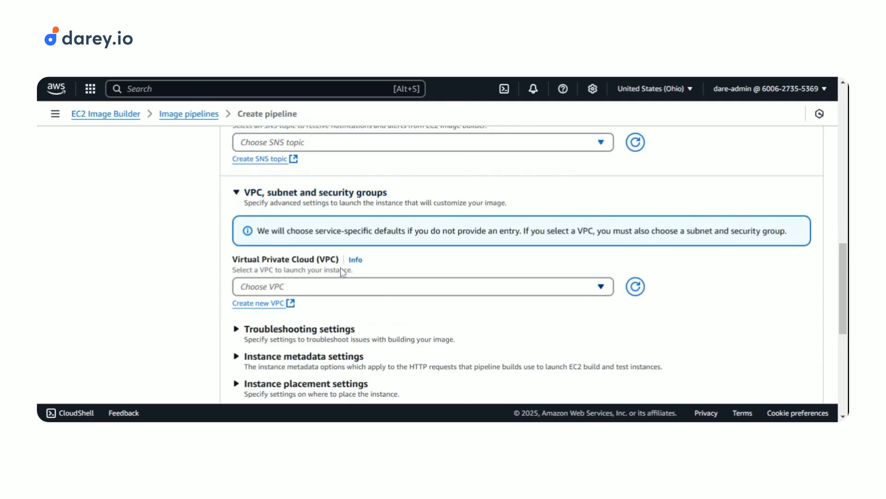
click(389, 288)
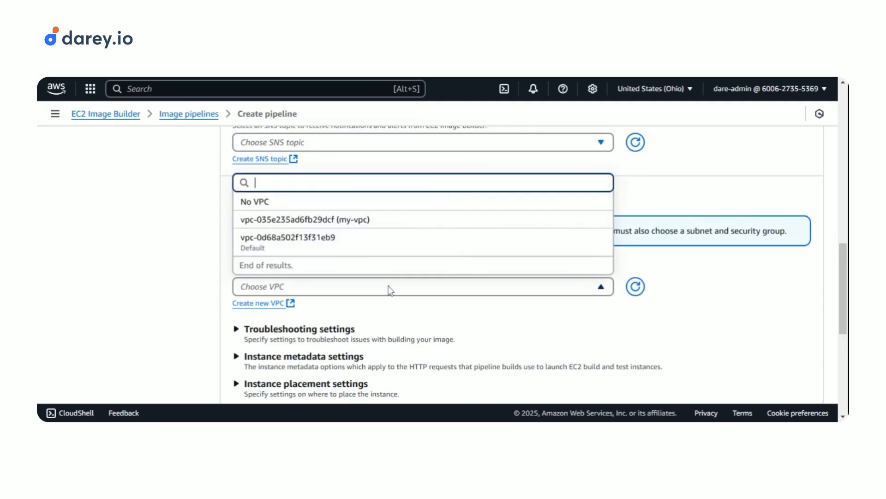
click(396, 244)
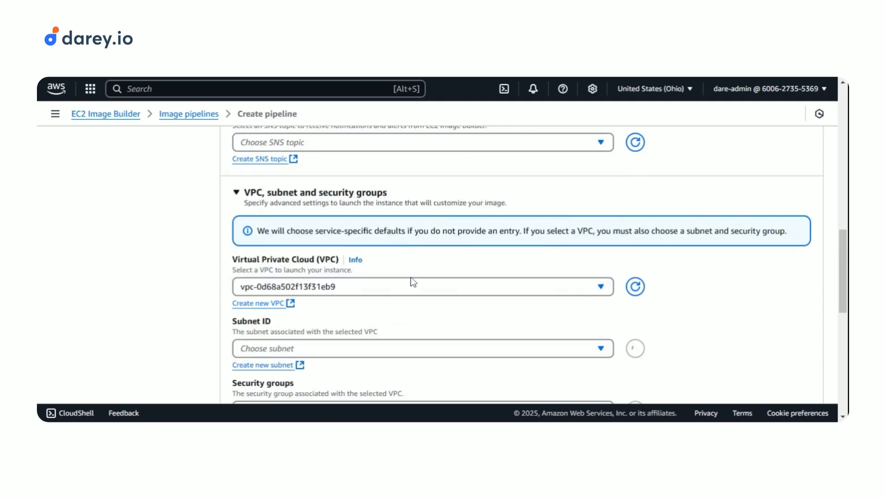
scroll(409, 279, down, 1)
click(505, 296)
click(467, 218)
- Select my-ec2-security-group as the security group of the infrastructure configuration
scroll(493, 326, down, 1)
scroll(494, 326, down, 1)
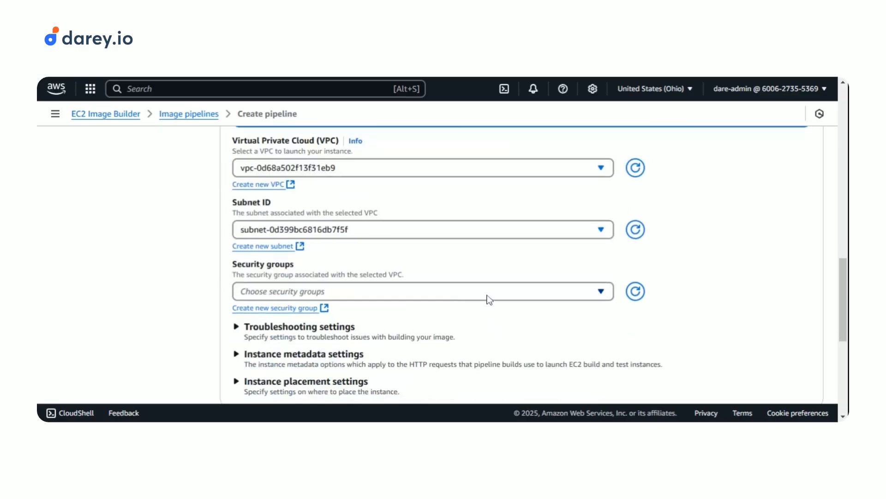
click(489, 300)
drag(609, 155, 614, 254)
click(549, 229)
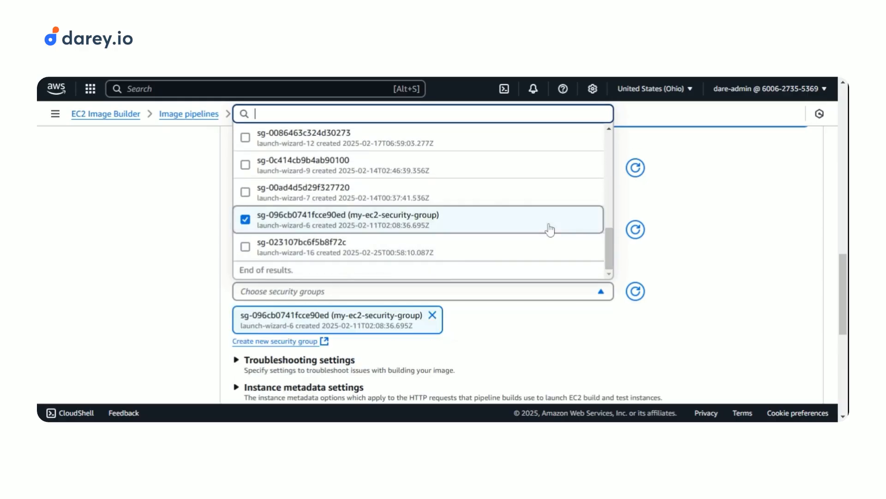
click(680, 332)
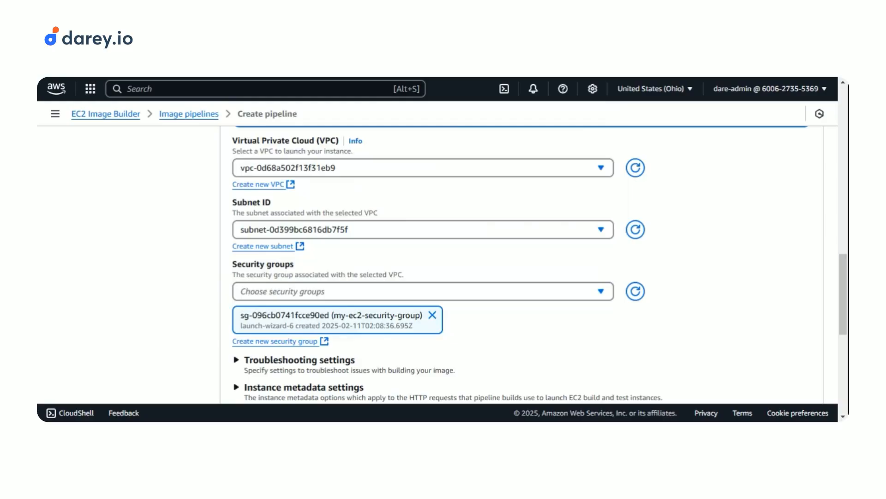
- Continue through the distribution settings without changes to the review and create the pipeline
scroll(592, 364, down, 10)
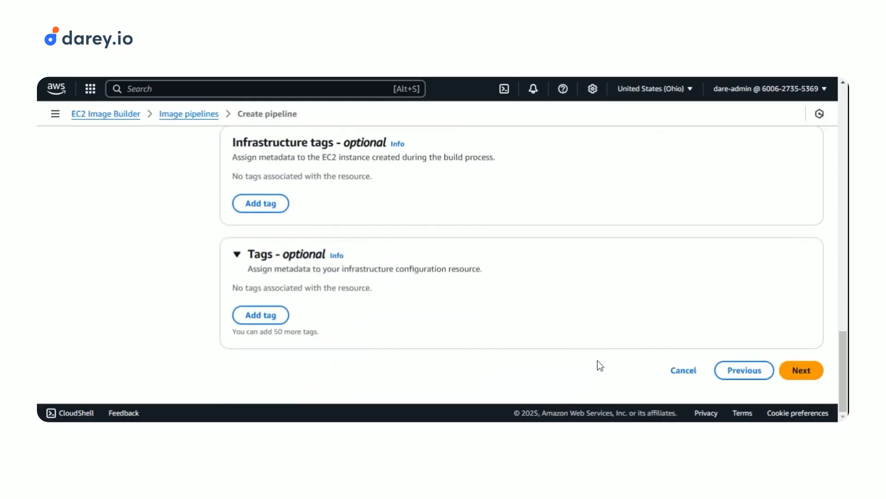
click(782, 373)
scroll(789, 375, down, 5)
click(790, 375)
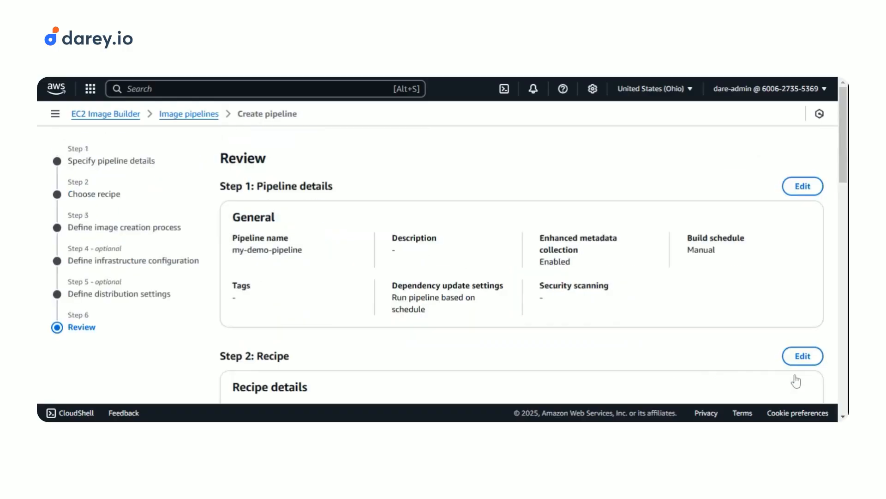
scroll(826, 171, down, 15)
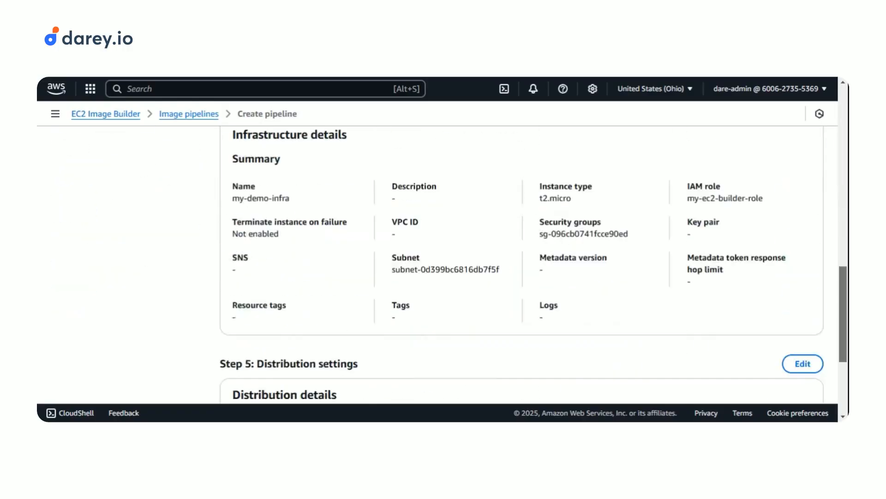
click(771, 372)
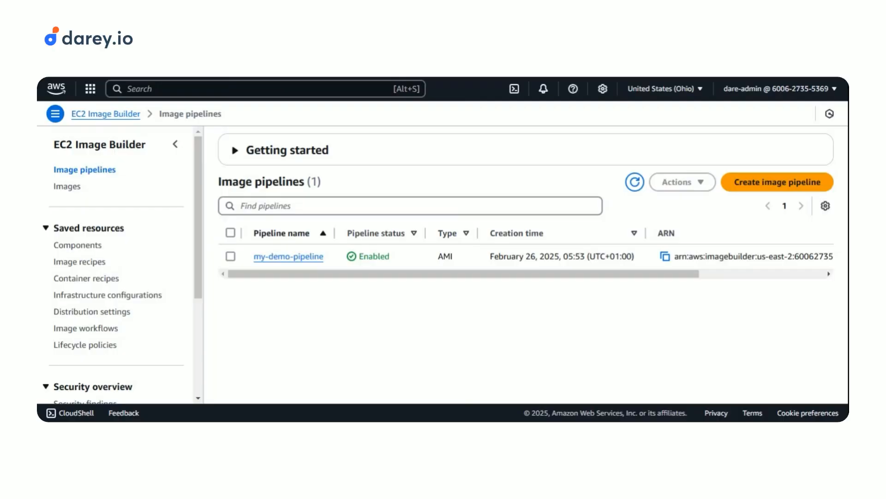
- Run my-demo-pipeline from the list of image pipelines
click(231, 257)
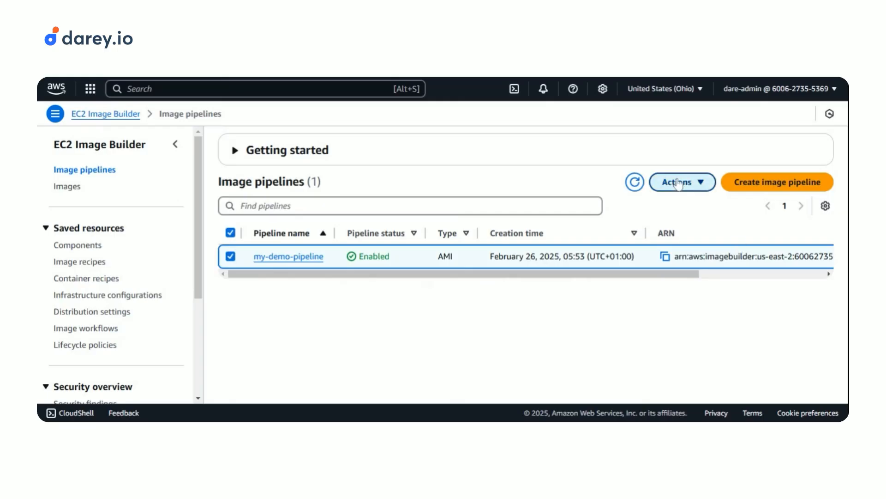
click(677, 184)
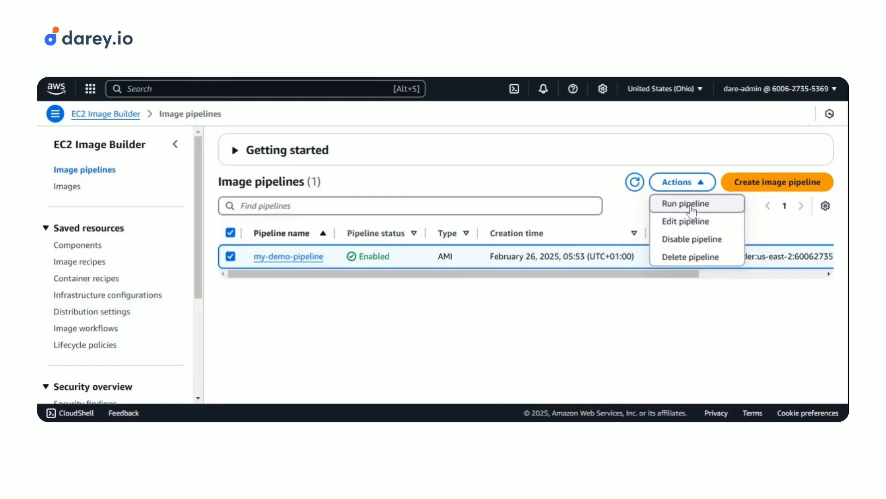
click(691, 205)
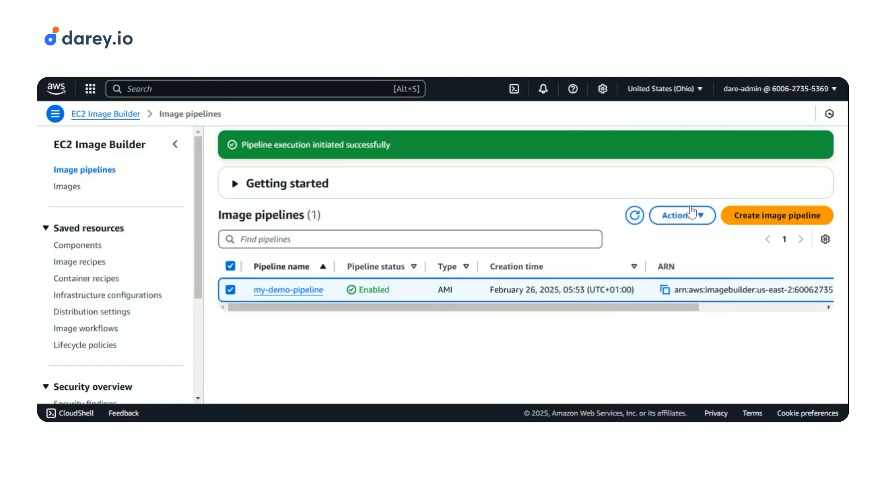
- Open the my-demo-recipe 1.0.0/1 image and examine its output resources and the step statuses of the build-image workflow
click(748, 149)
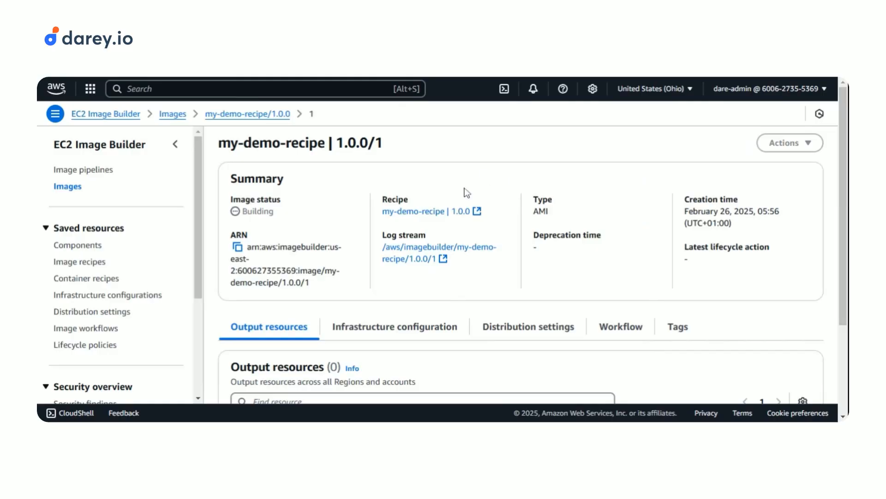
scroll(498, 279, down, 3)
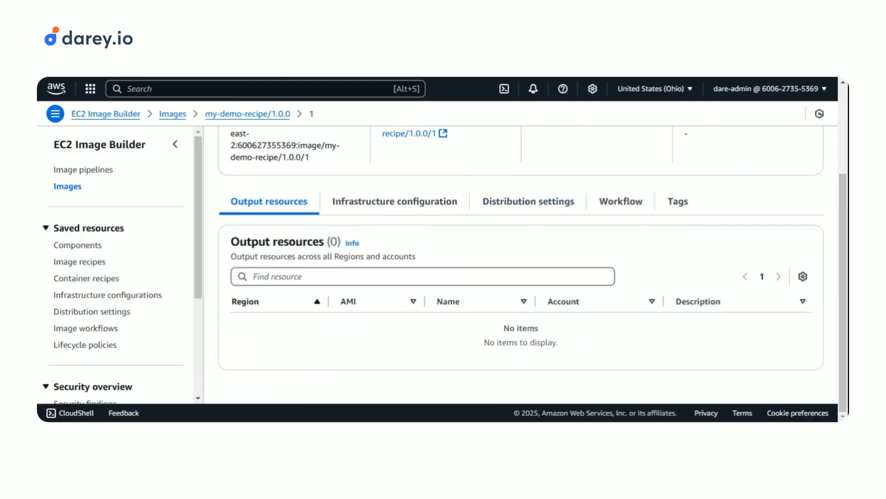
click(599, 203)
scroll(501, 285, up, 3)
scroll(514, 315, down, 5)
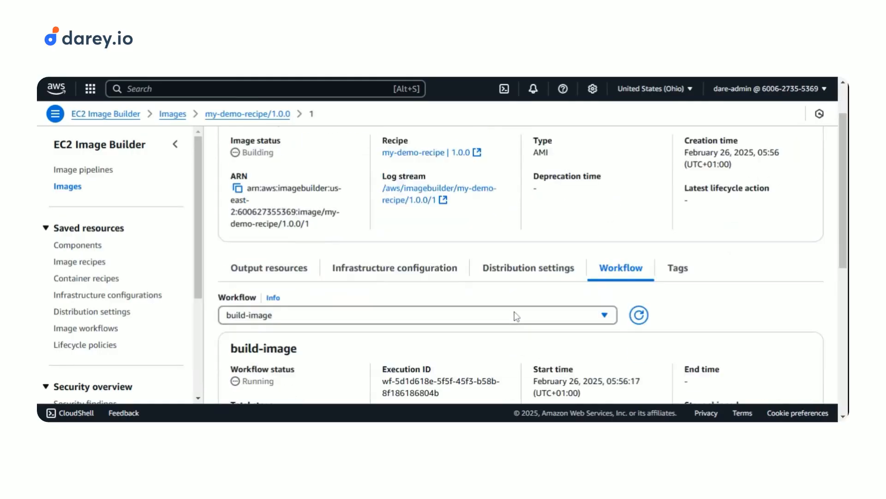
scroll(526, 321, down, 3)
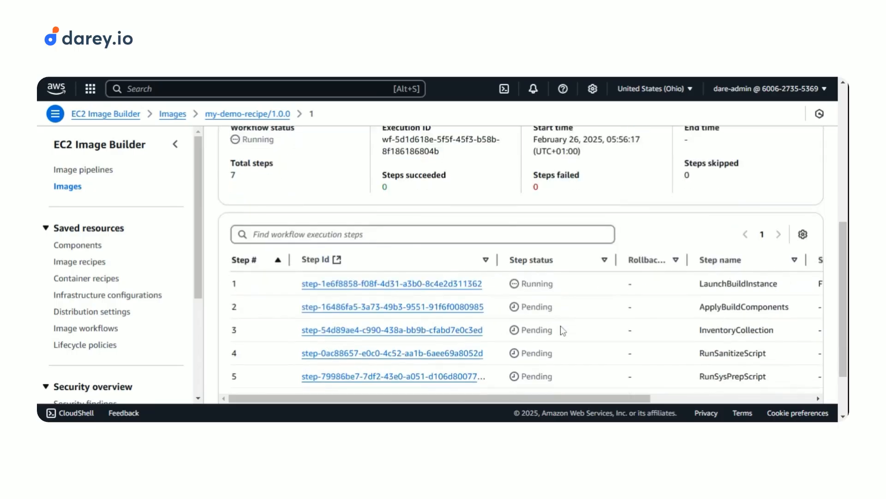
scroll(569, 273, up, 3)
scroll(497, 224, up, 1)
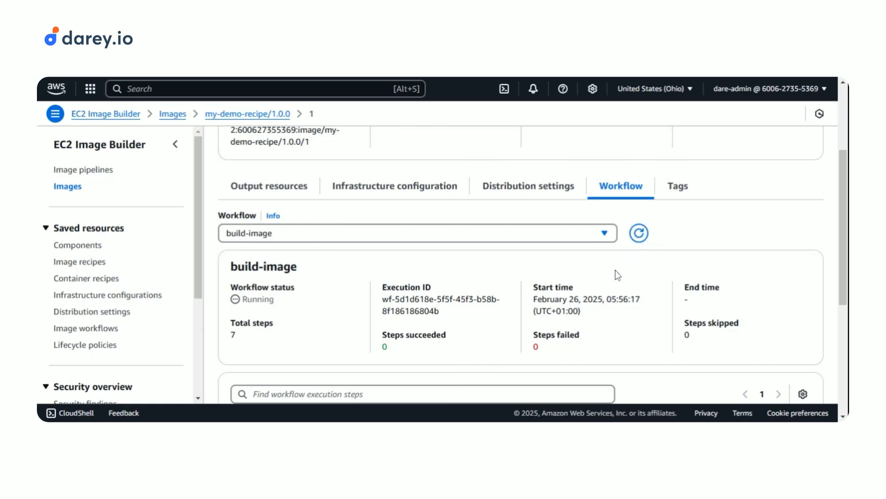
scroll(616, 270, down, 1)
scroll(616, 271, down, 4)
scroll(609, 268, up, 7)
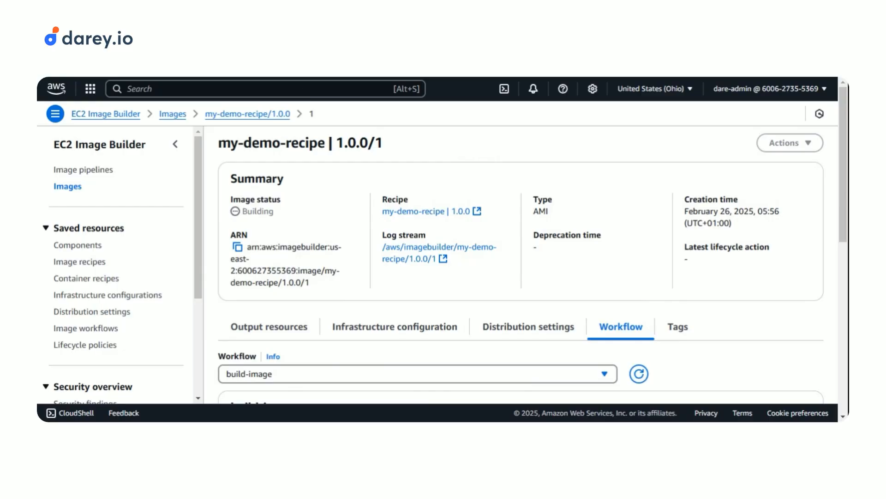
scroll(554, 287, down, 4)
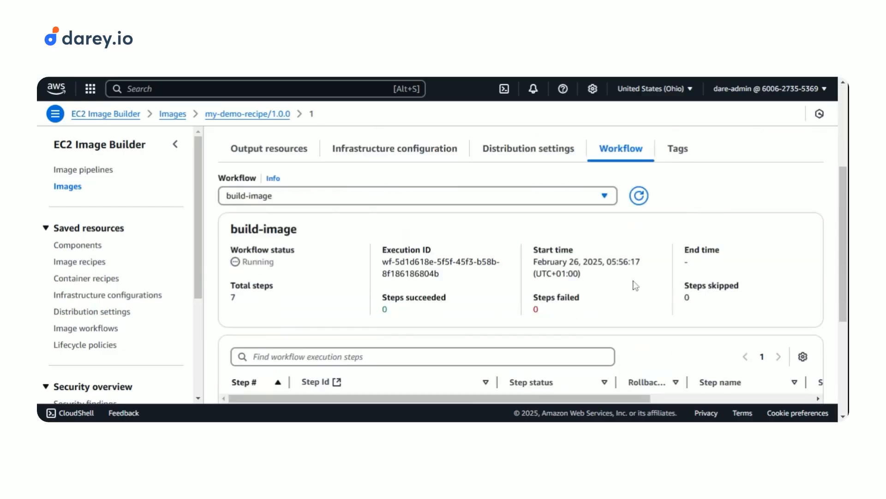
- Refresh the build-image workflow and check the progress of its steps
click(637, 198)
scroll(599, 315, down, 2)
scroll(592, 309, up, 1)
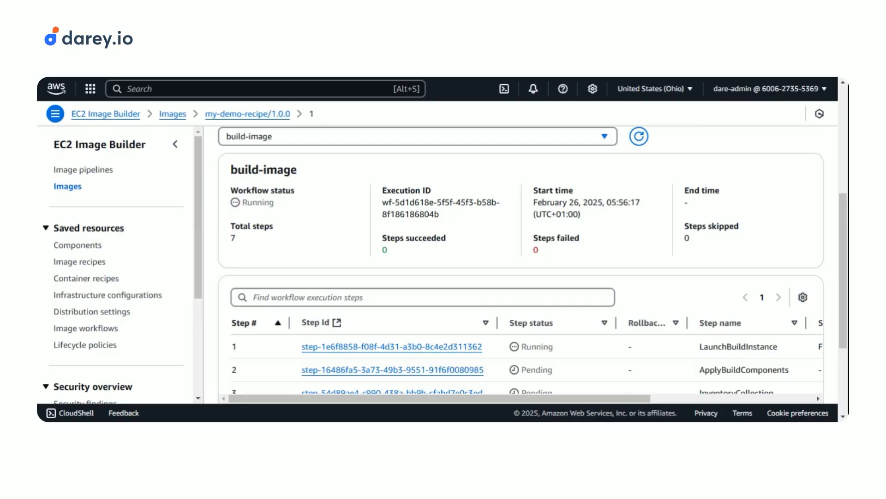
scroll(521, 277, down, 1)
scroll(624, 159, up, 1)
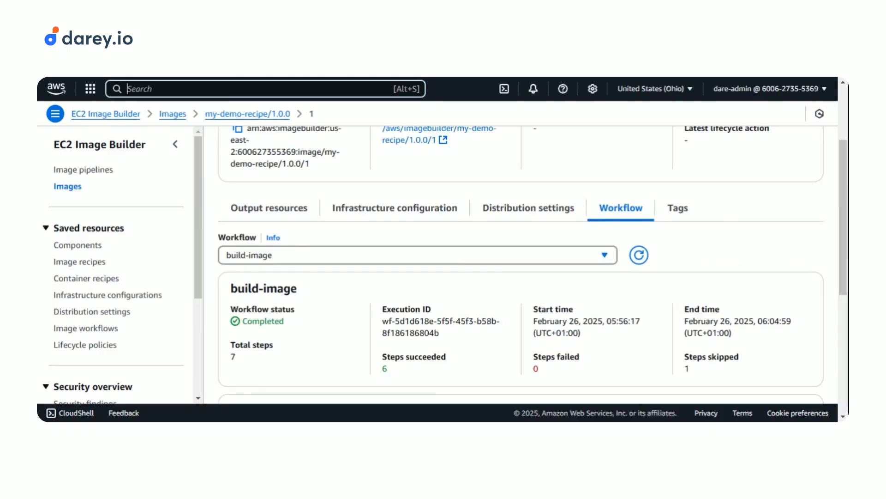
- Search the console for AMIs and open the EC2 list of owned machine images
text(AmB)
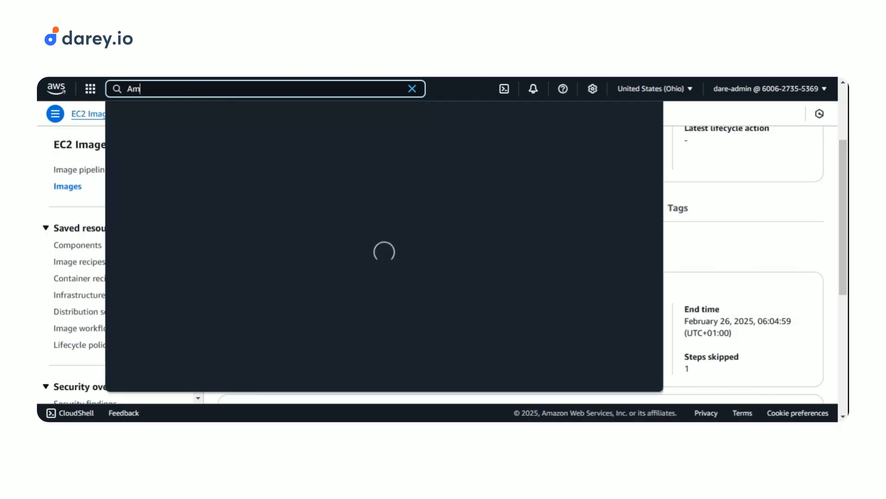
key(BackSpace)
text(i)
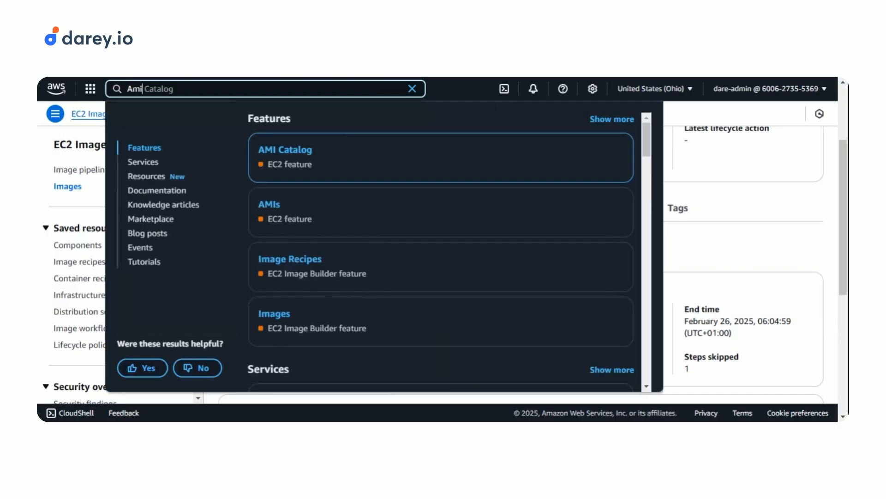
click(270, 204)
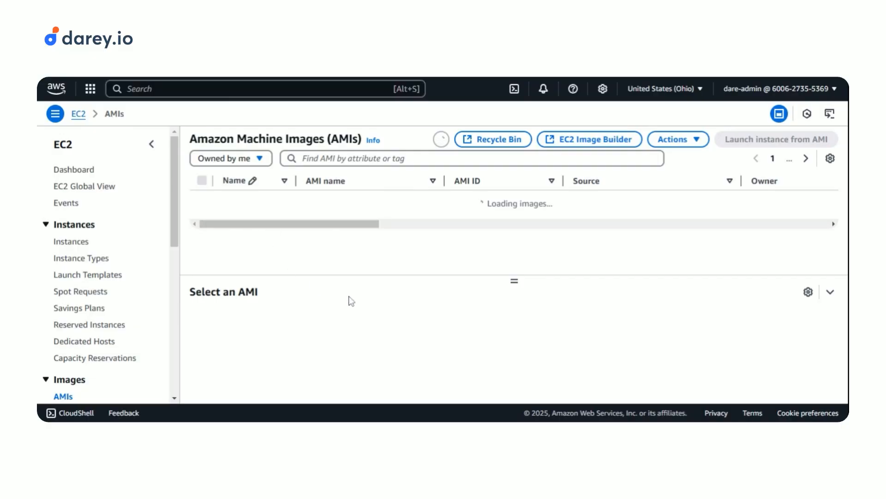
drag(331, 215, 305, 227)
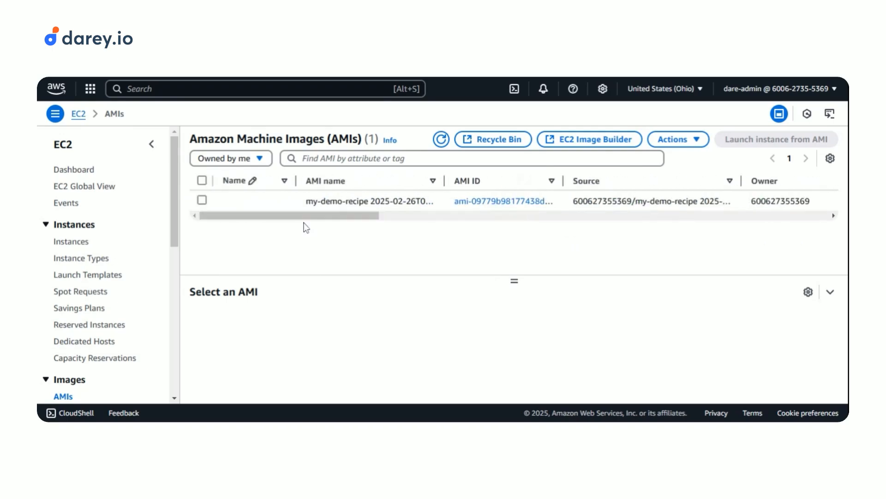
- Set up an instance from the my-demo-recipe AMI, named my-demo-server, with the key pair my-ec2-instance
click(341, 201)
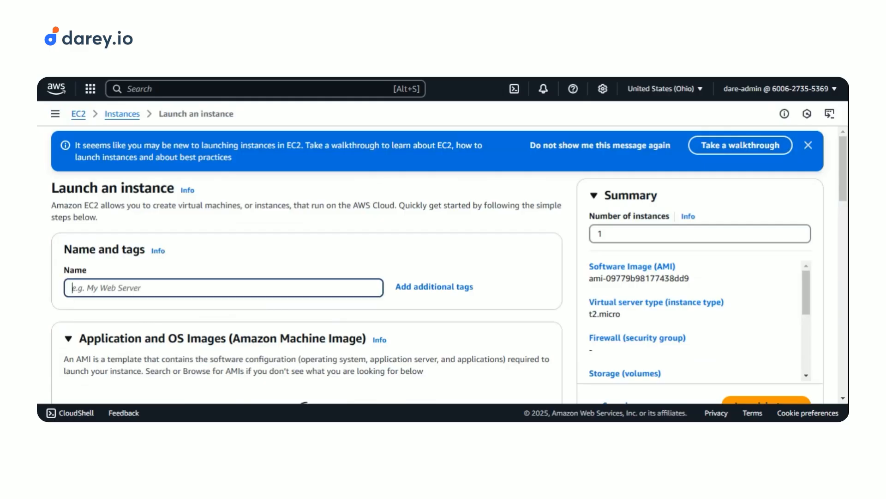
text(my-demo-server)
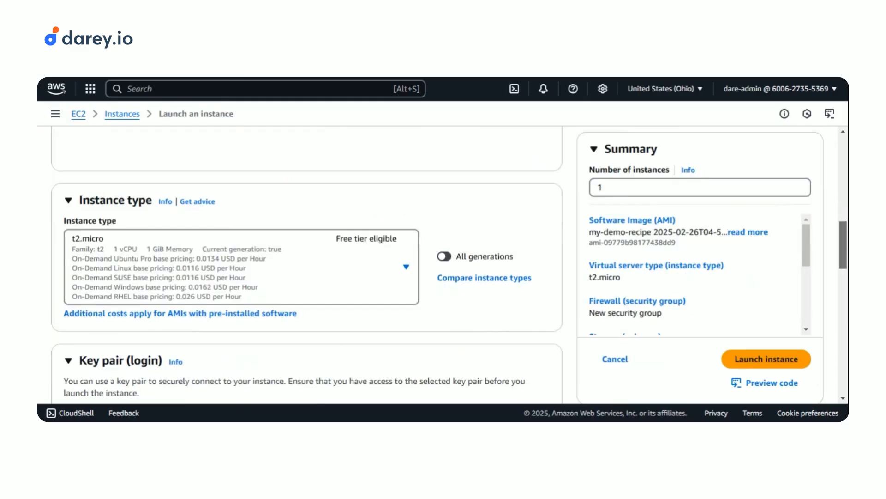
scroll(846, 273, down, 2)
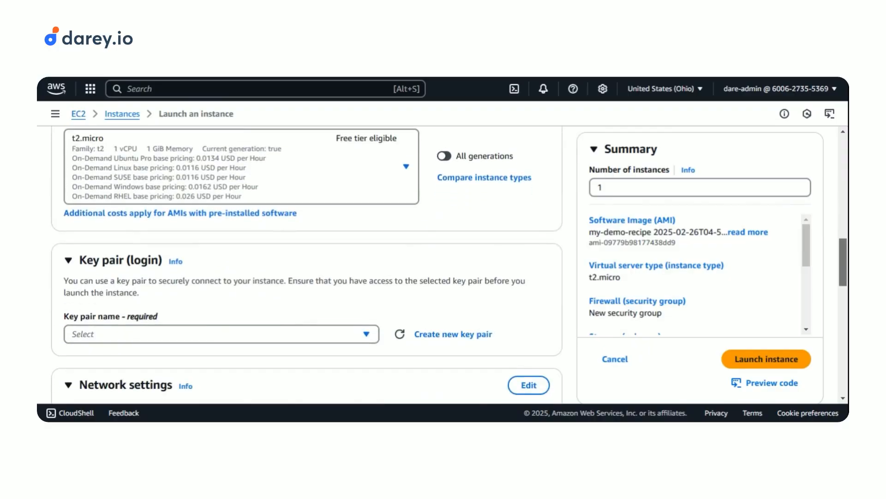
click(344, 334)
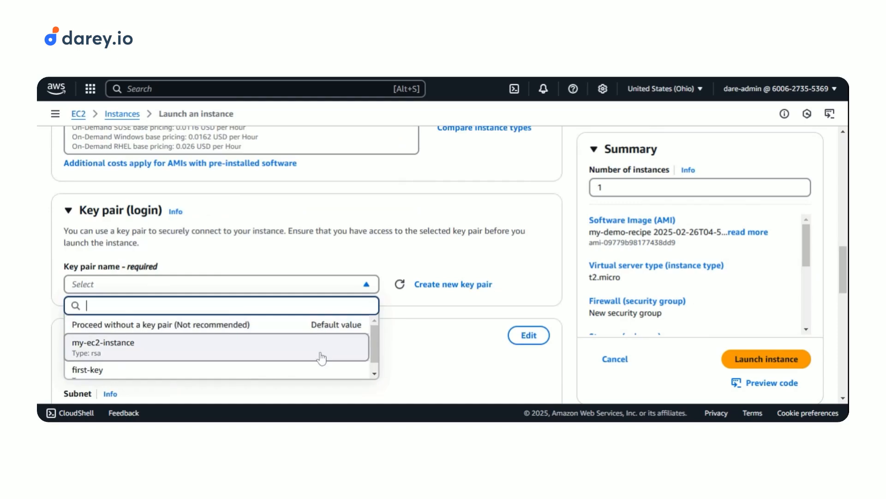
click(322, 355)
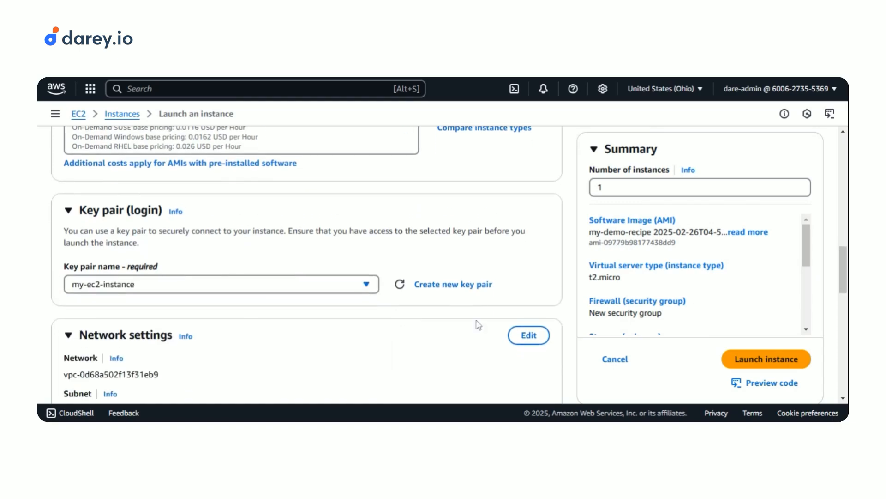
- Open the instance's network settings for editing and add a second inbound security group rule
scroll(841, 283, down, 3)
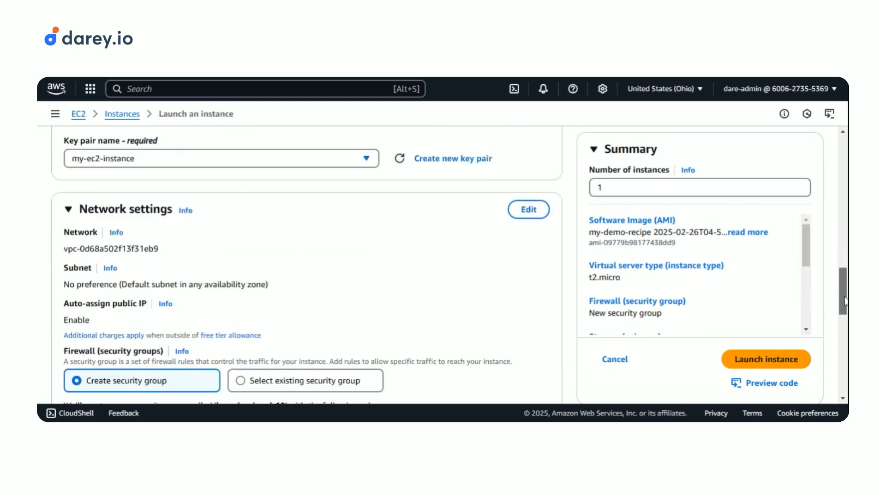
click(526, 210)
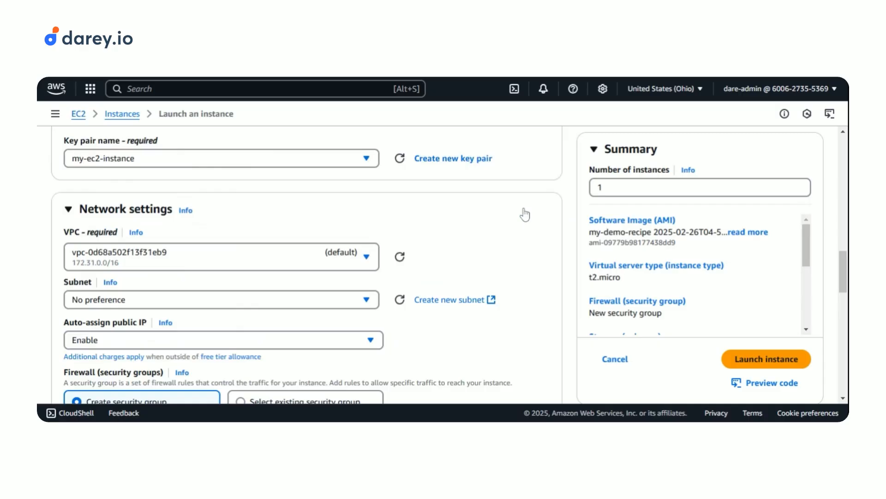
click(310, 304)
scroll(341, 307, down, 5)
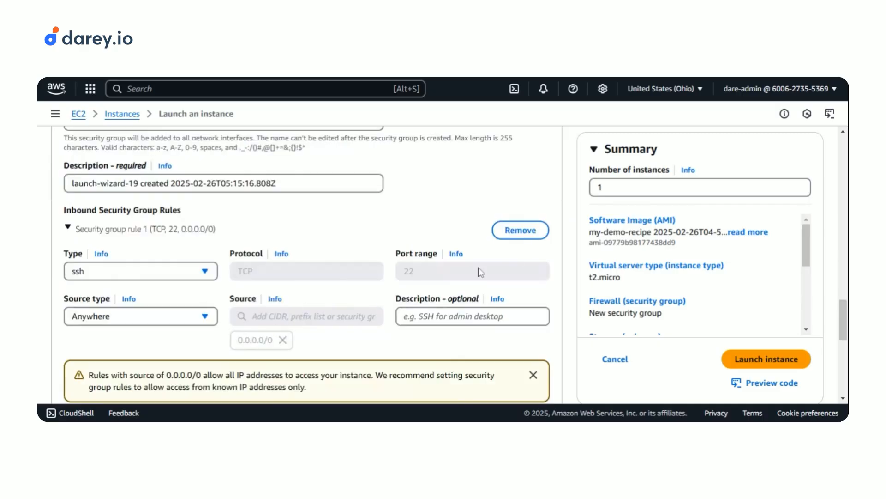
scroll(384, 284, down, 1)
click(168, 365)
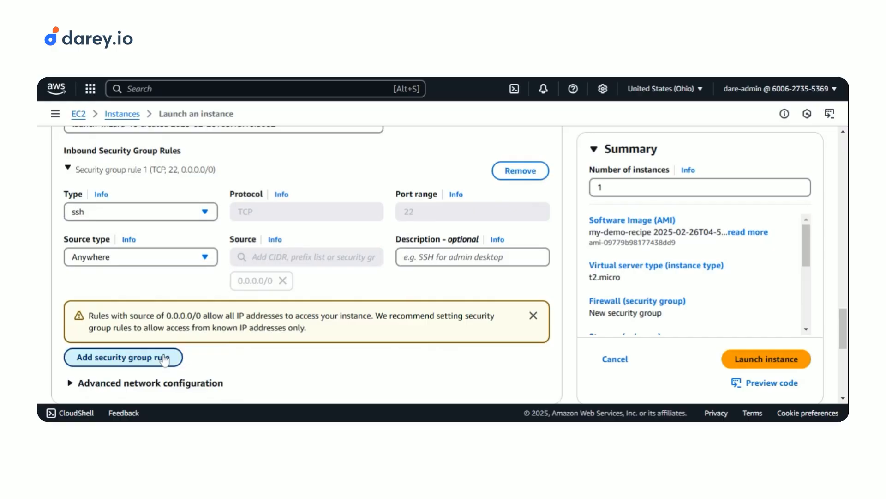
- Set the second inbound rule's type to HTTP with 0.0.0.0/0 as its source
scroll(185, 351, down, 1)
scroll(203, 357, down, 1)
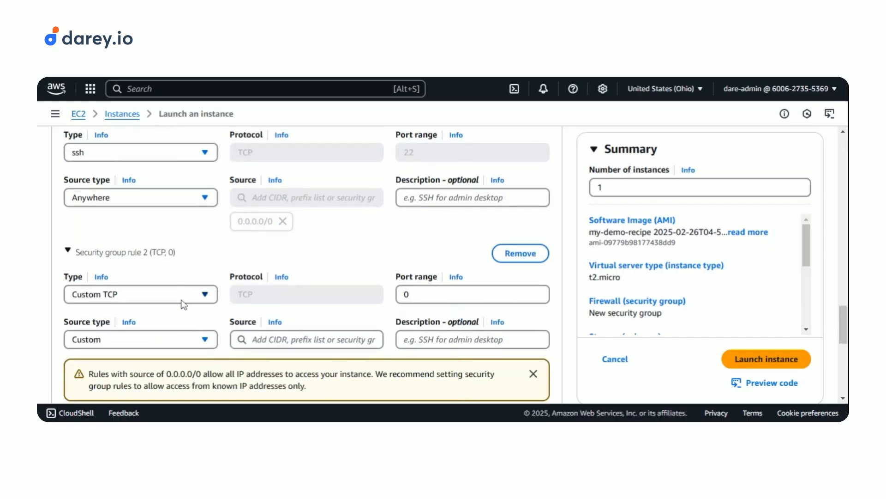
click(181, 299)
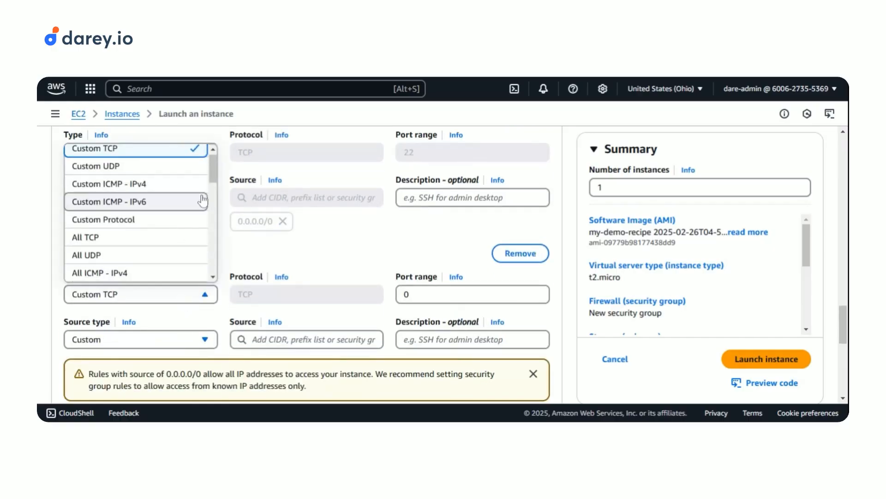
drag(214, 173, 209, 207)
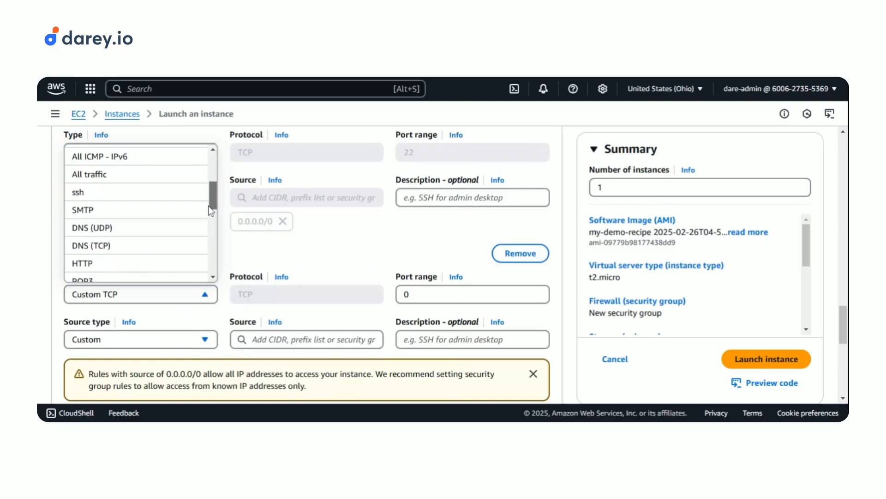
click(166, 264)
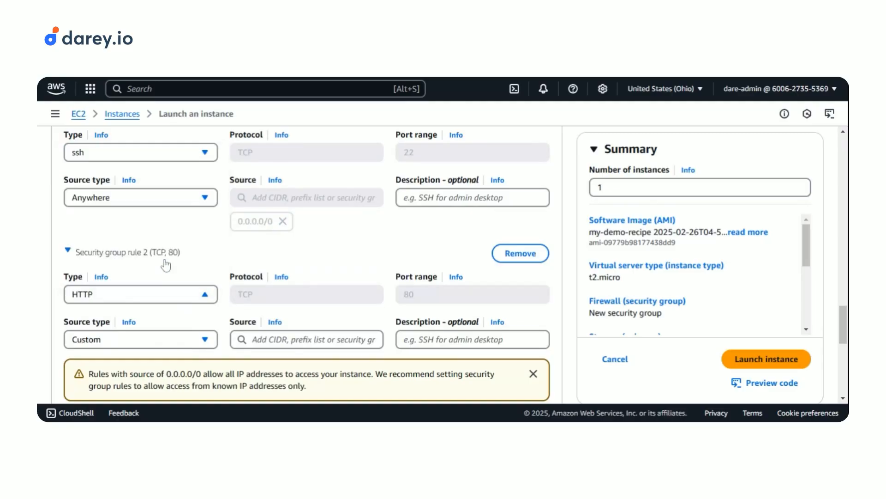
click(300, 339)
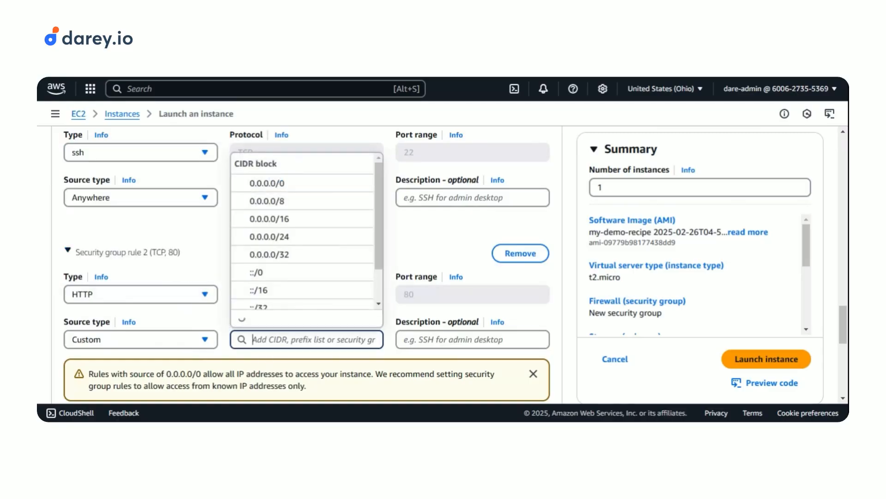
click(296, 185)
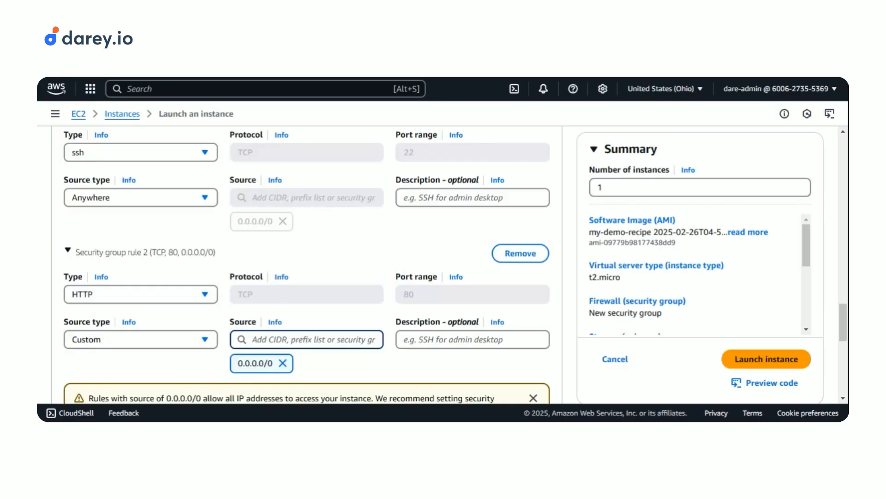
- Launch my-demo-server with the default storage settings
scroll(734, 340, down, 7)
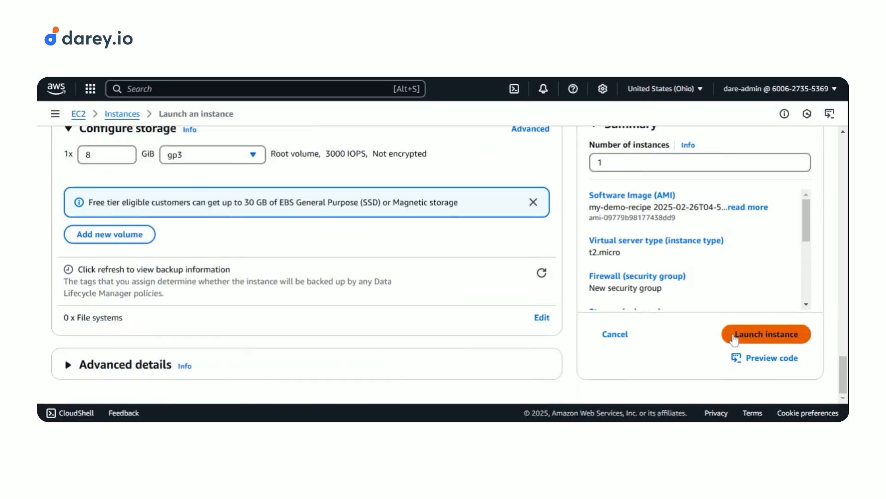
click(734, 337)
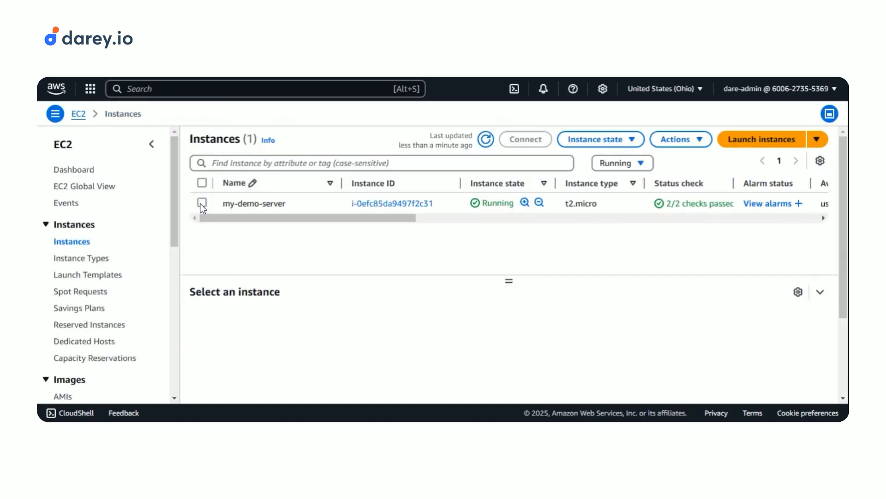
- Copy the public IPv4 address of my-demo-server and open a new browser tab
click(202, 203)
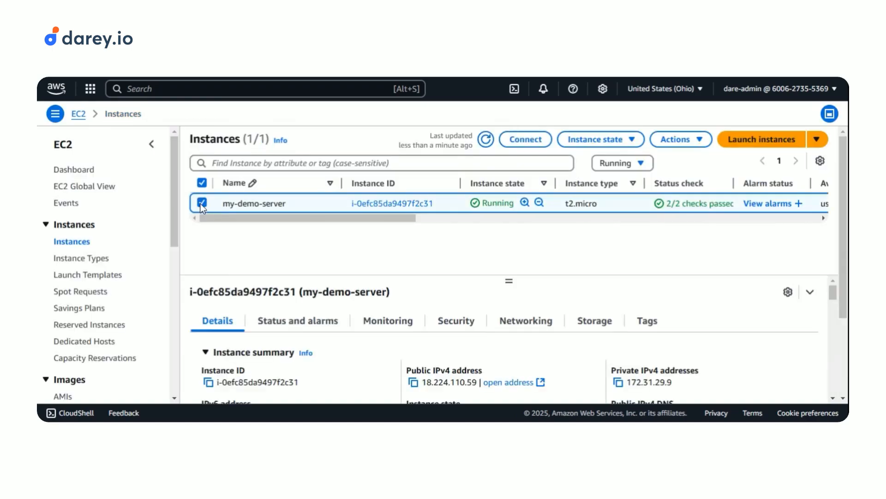
click(413, 384)
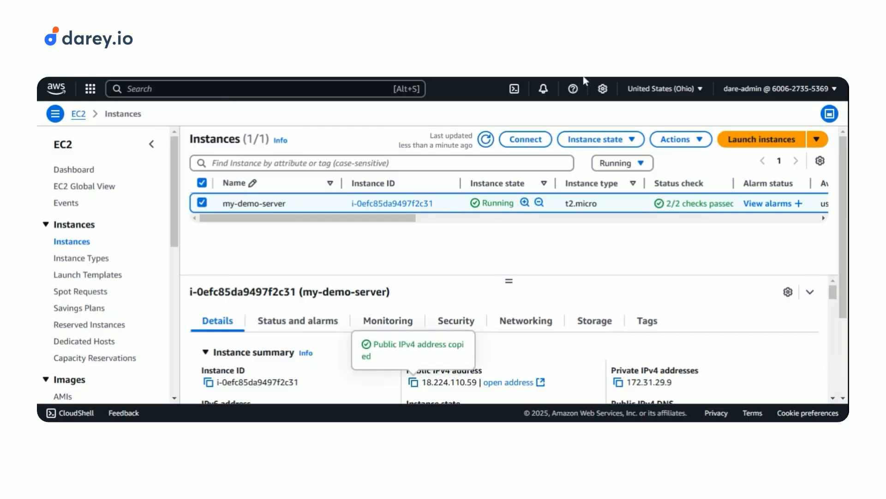
key(ctrl+t)
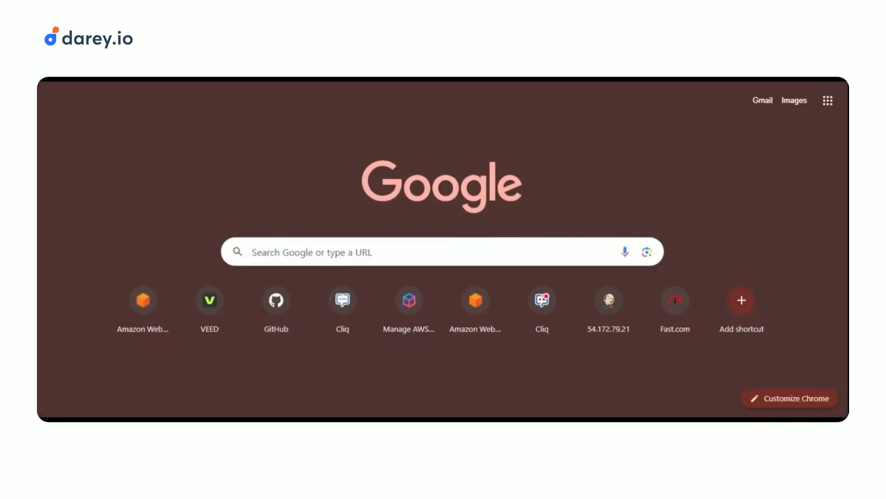